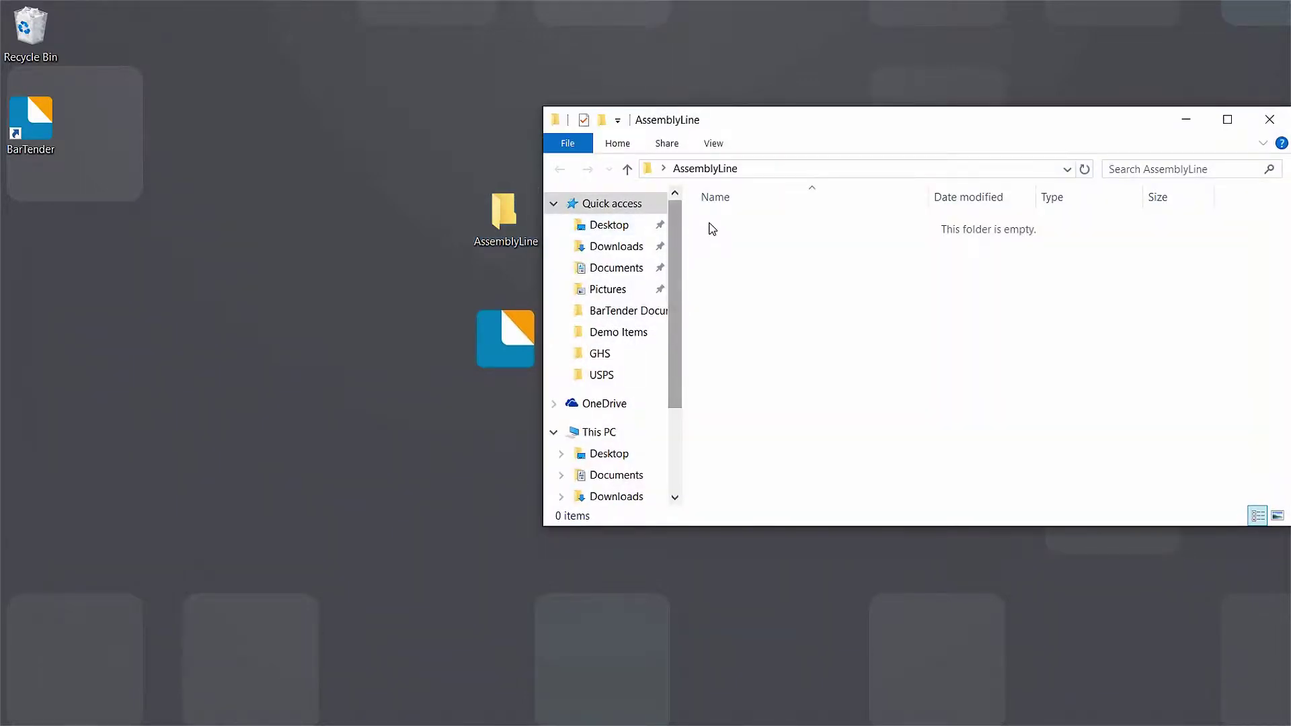
- Create a new folder named NextPart inside AssemblyLine
right_click(711, 224)
mouse_move(824, 441)
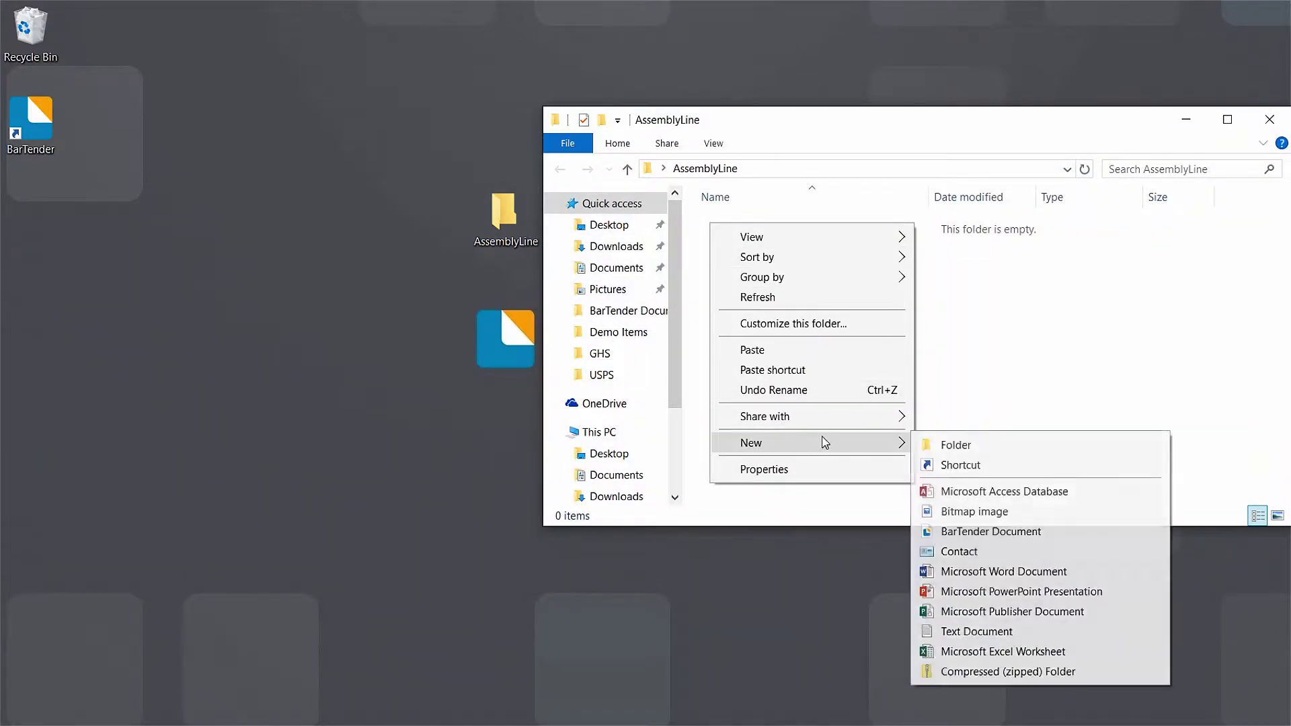
left_click(970, 445)
type("NextPart")
key("Return")
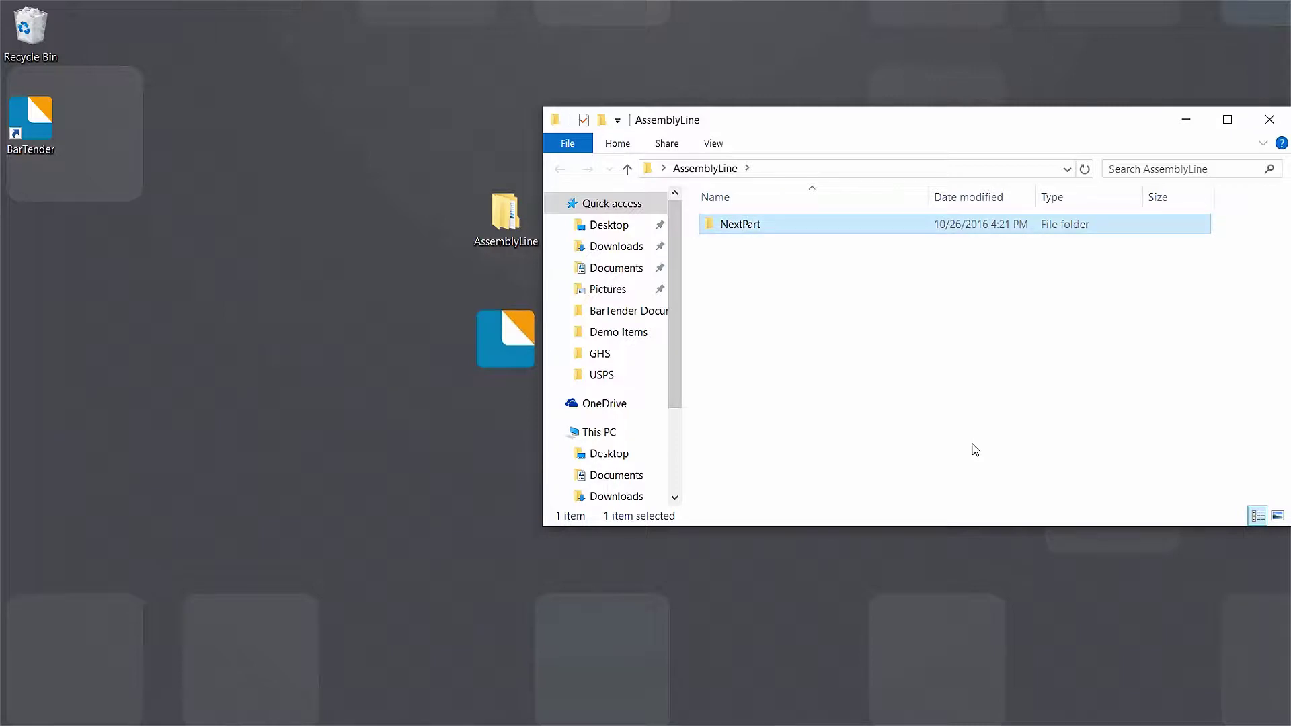
- Add an empty text document named Part.txt in AssemblyLine
right_click(703, 255)
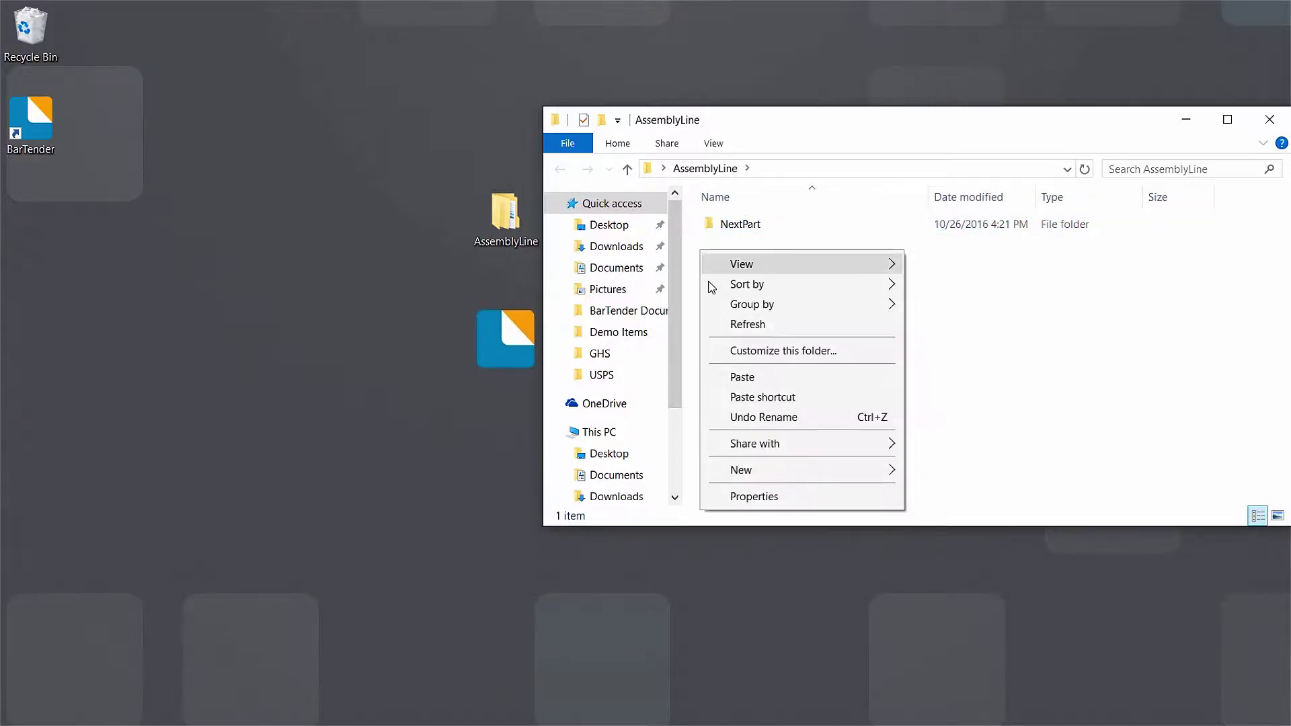
mouse_move(800, 470)
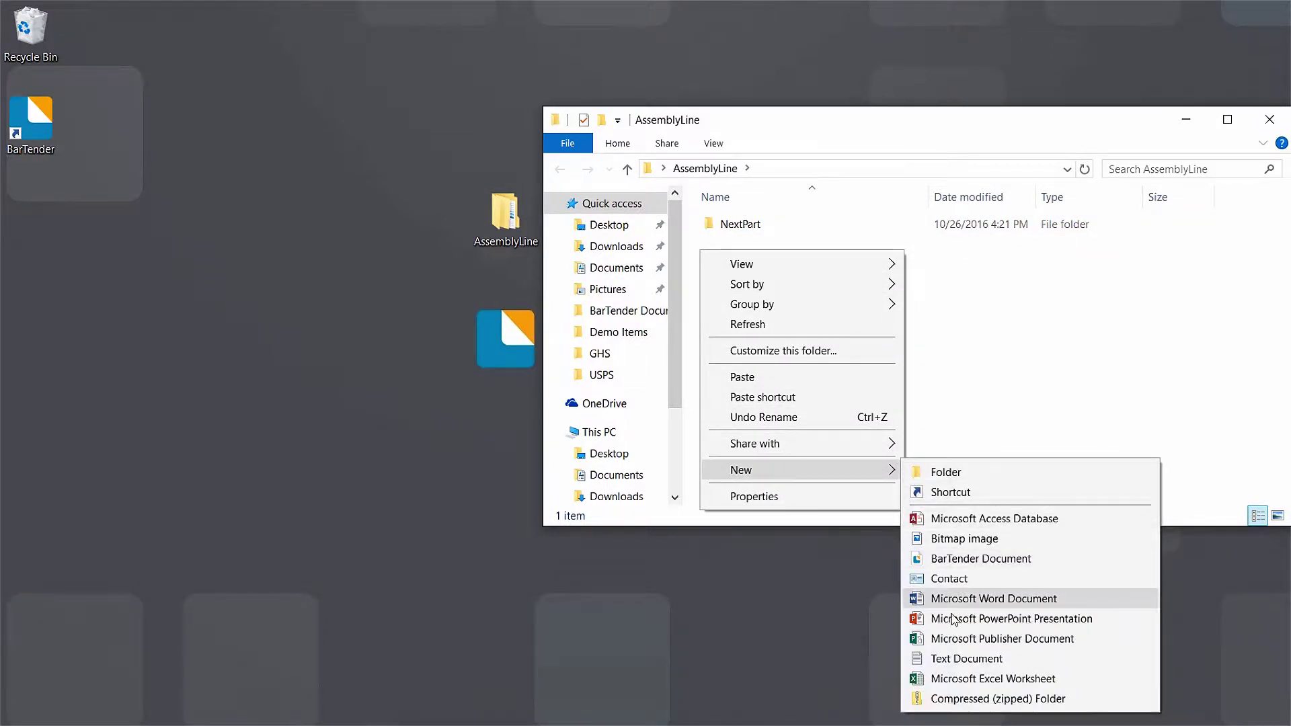
left_click(962, 659)
type("Part.txt")
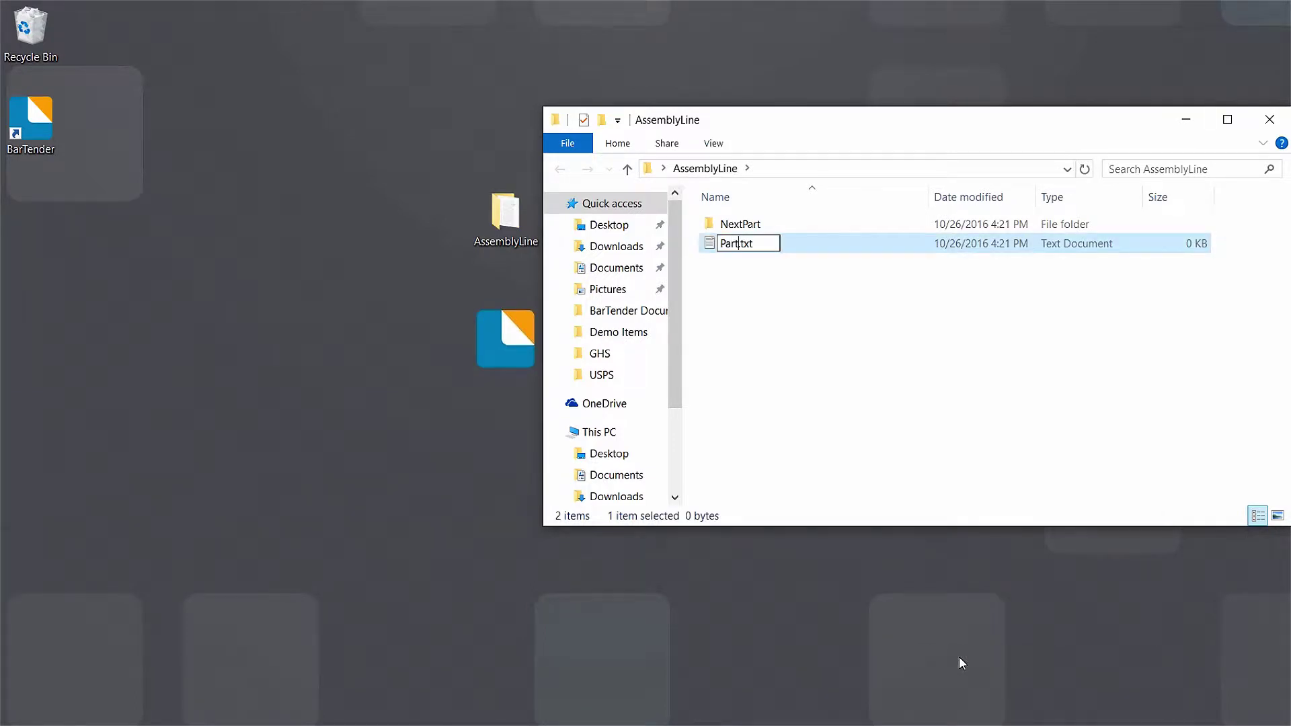
key("Return")
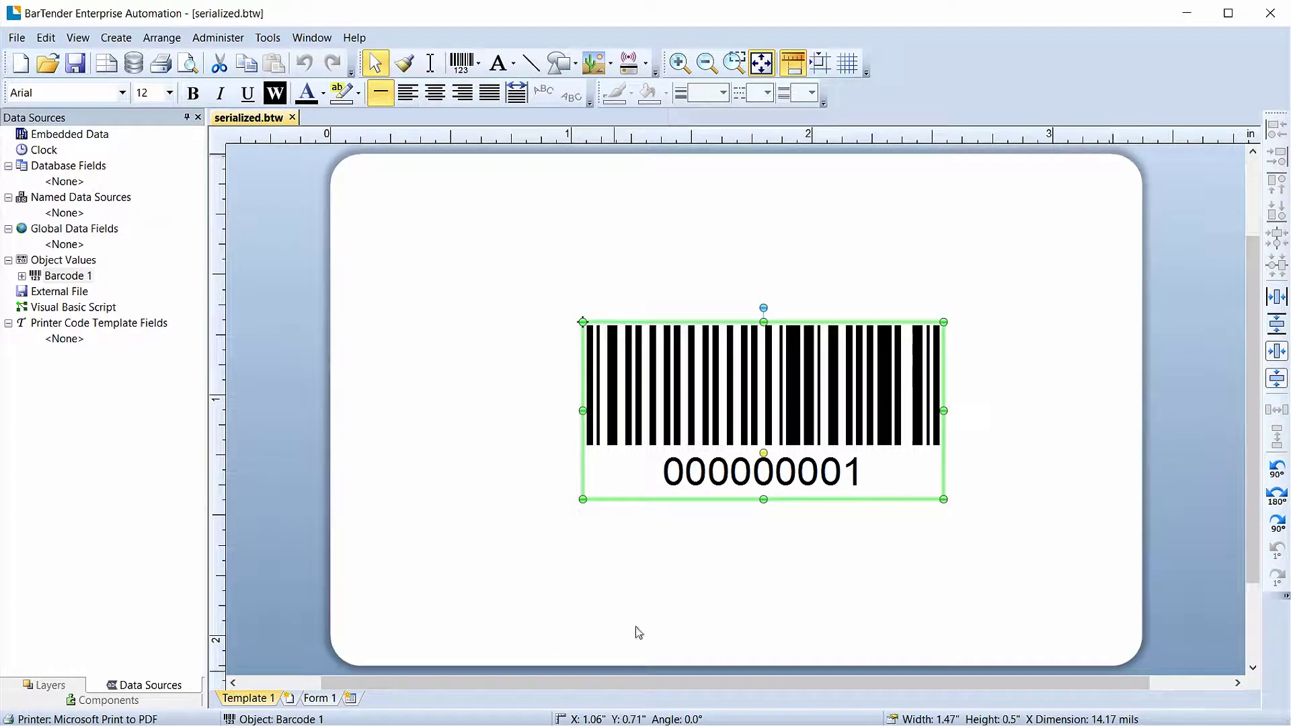
- Check the barcode's Transforms serialization increments by 1 per serial number, then close its properties
right_click(695, 403)
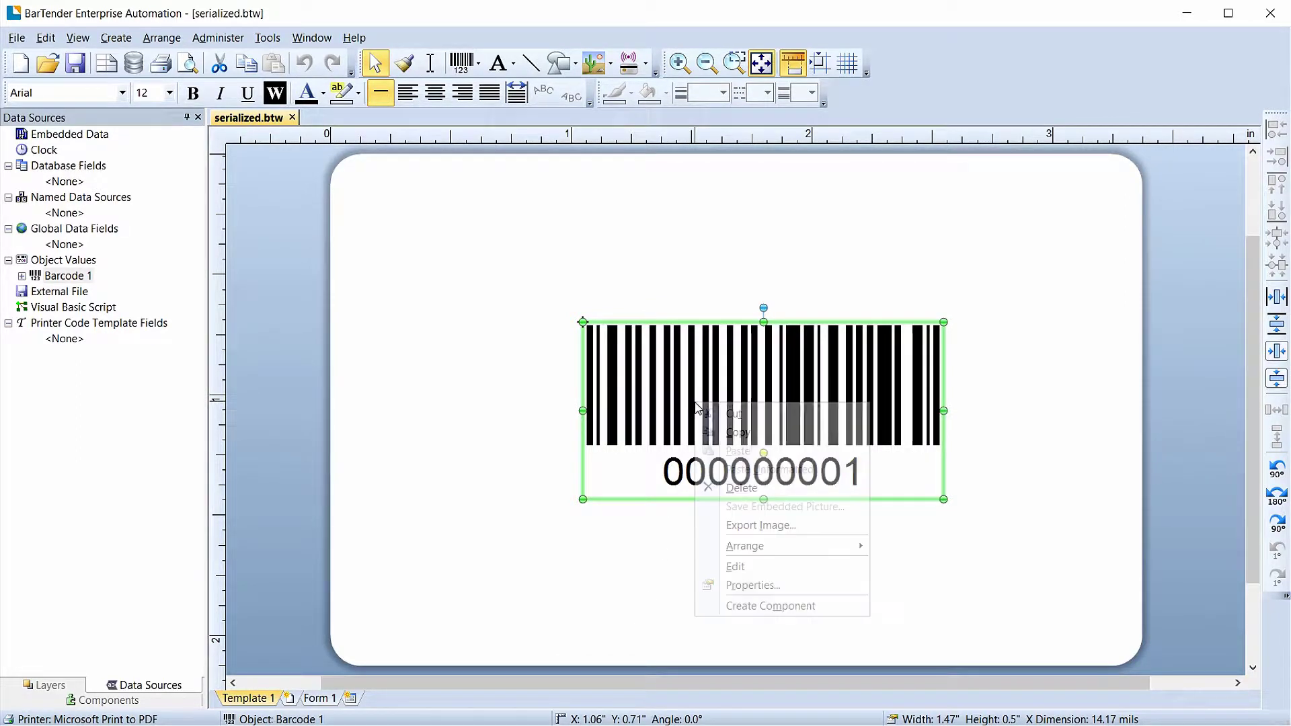
left_click(795, 586)
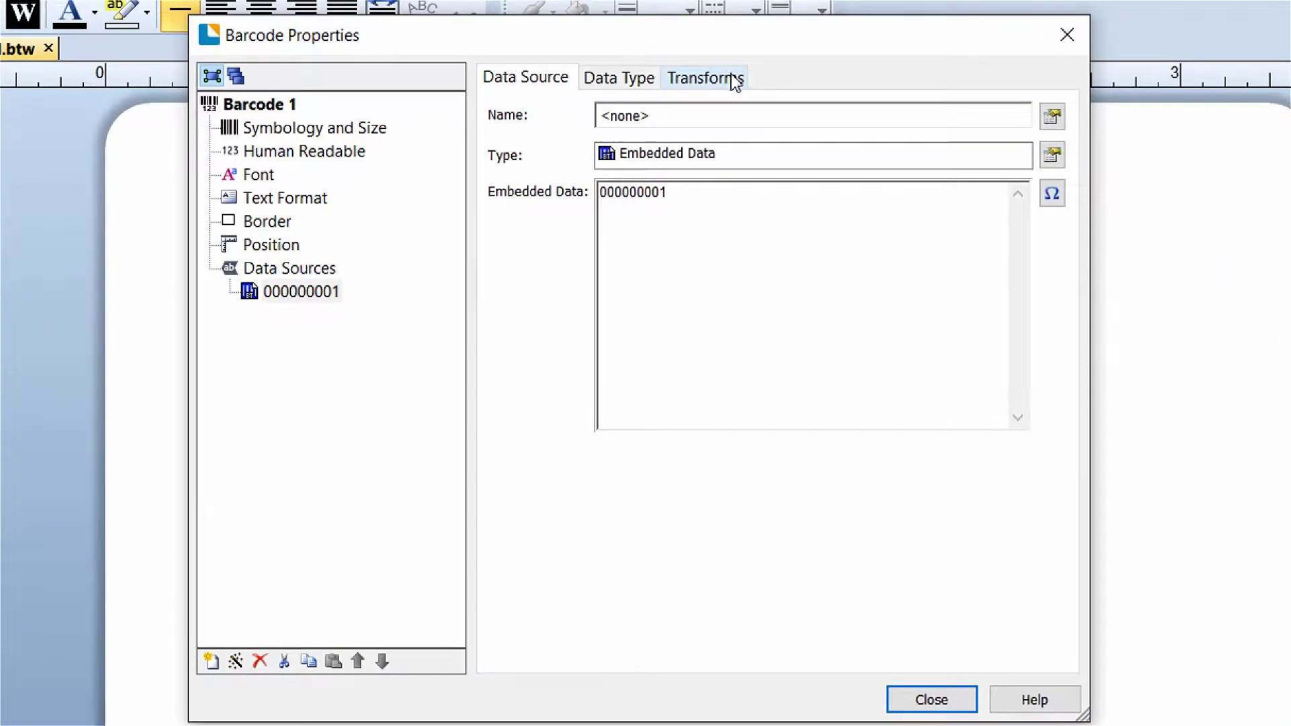
left_click(733, 89)
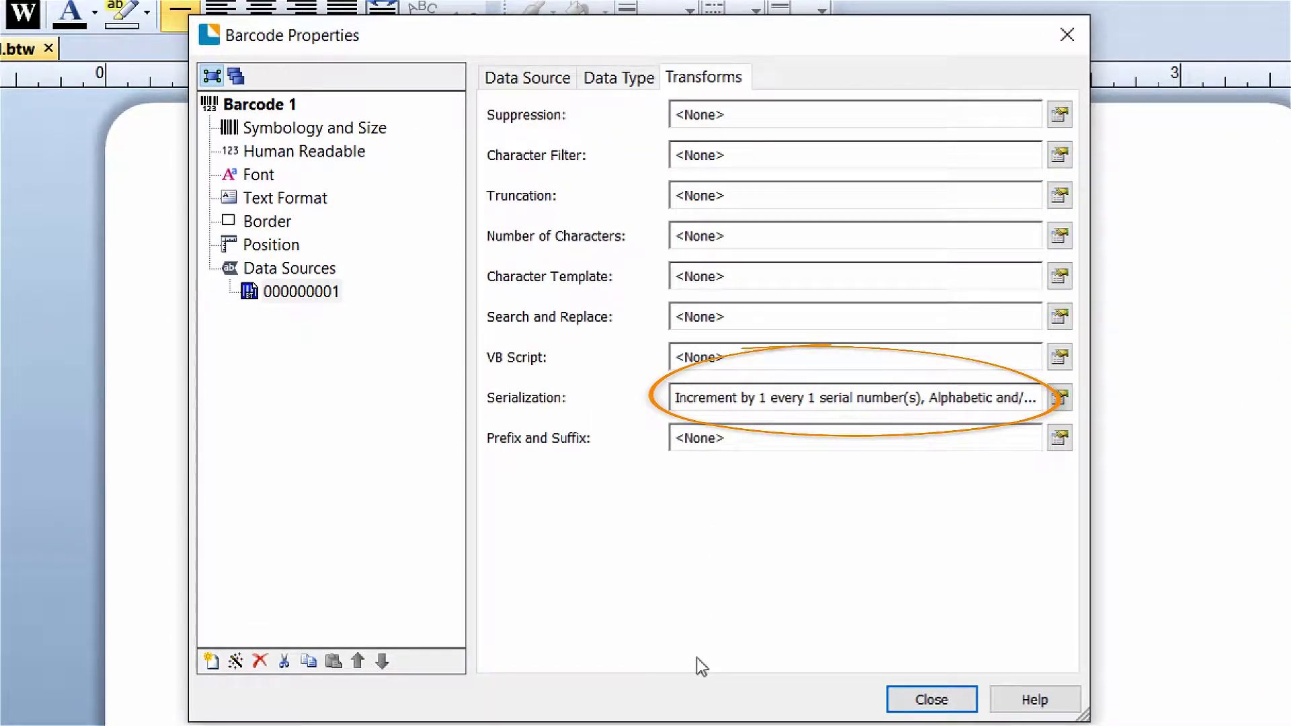
left_click(921, 704)
- Launch Integration Builder and create a new File-triggered integration
key("super")
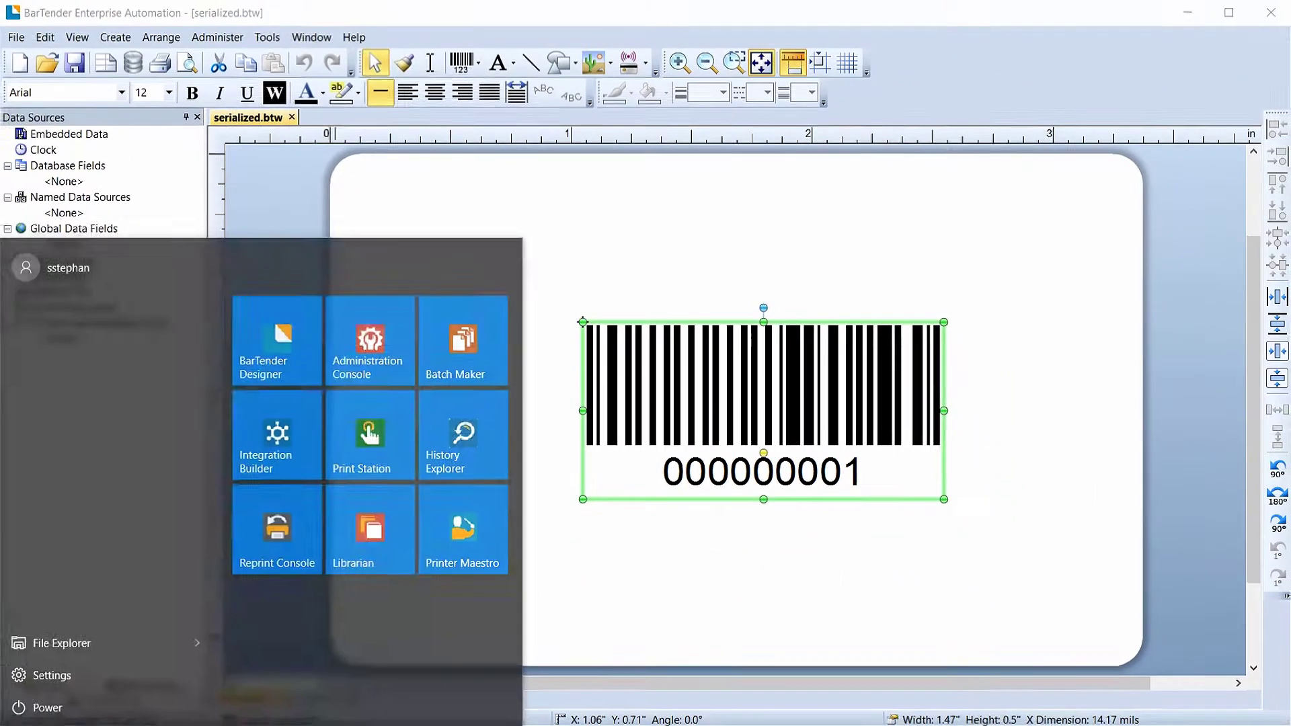
left_click(286, 423)
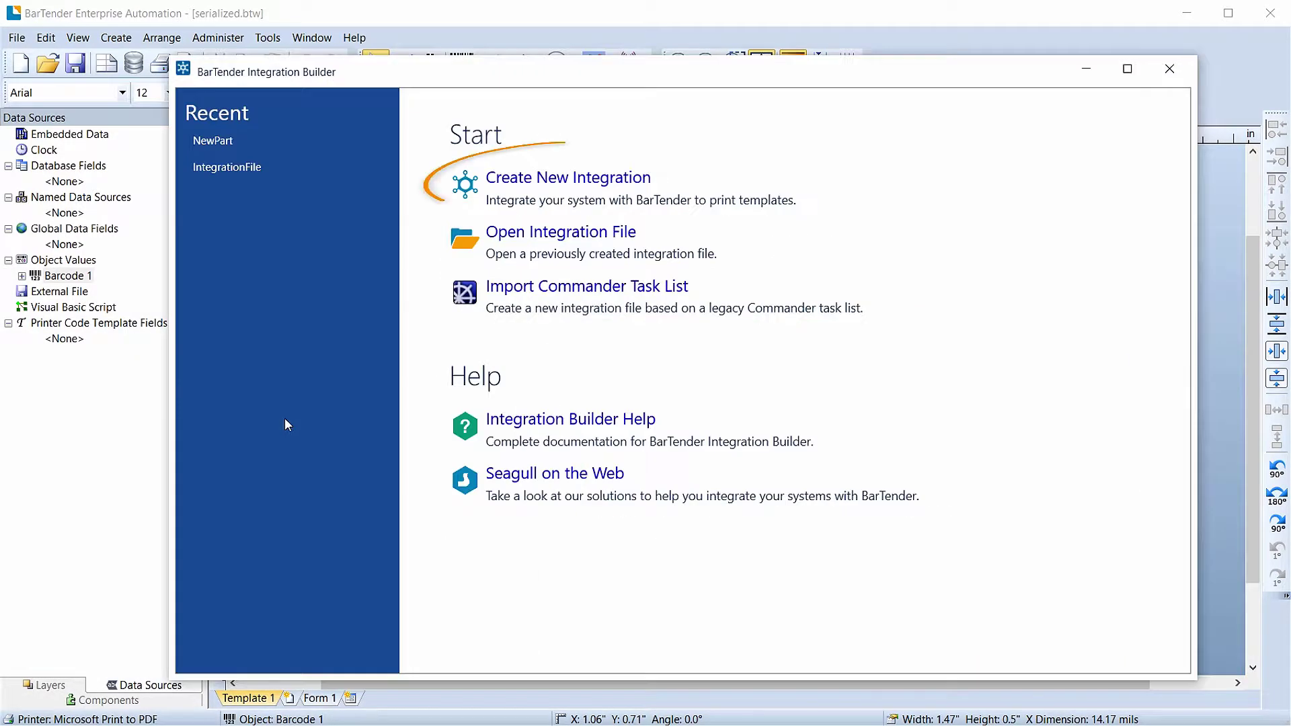
left_click(512, 184)
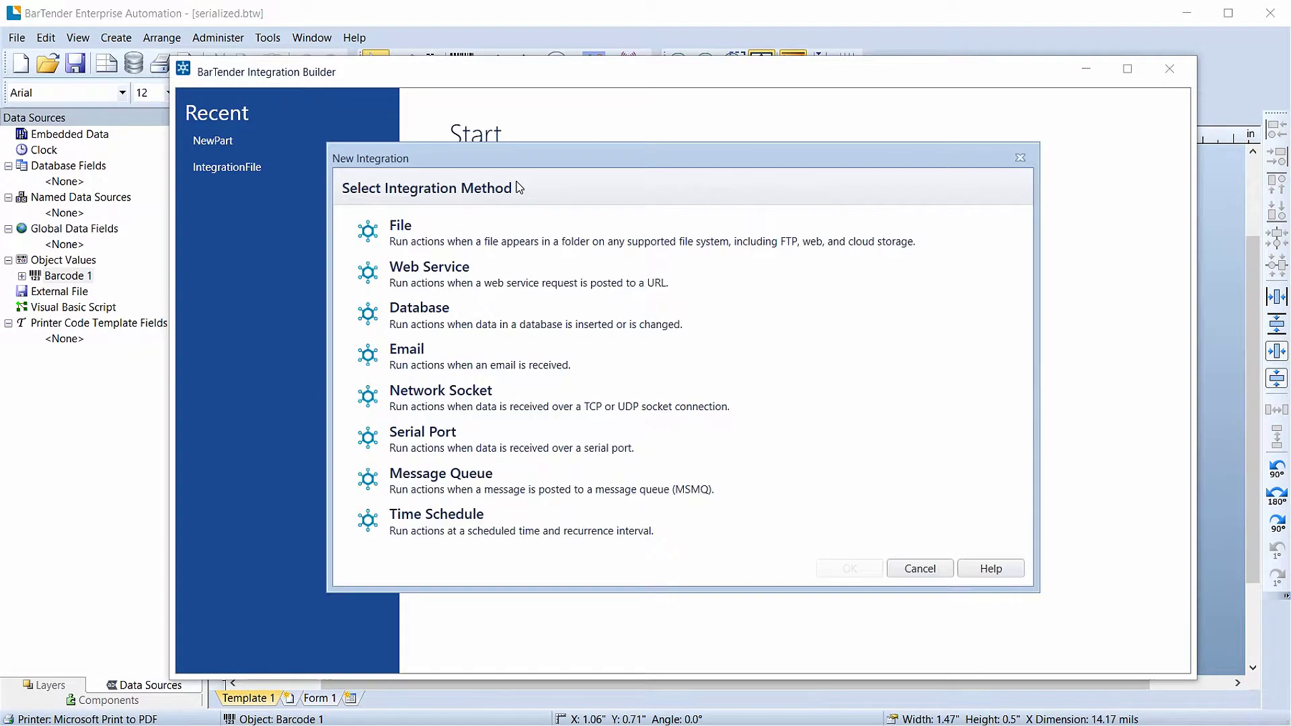
left_click(516, 238)
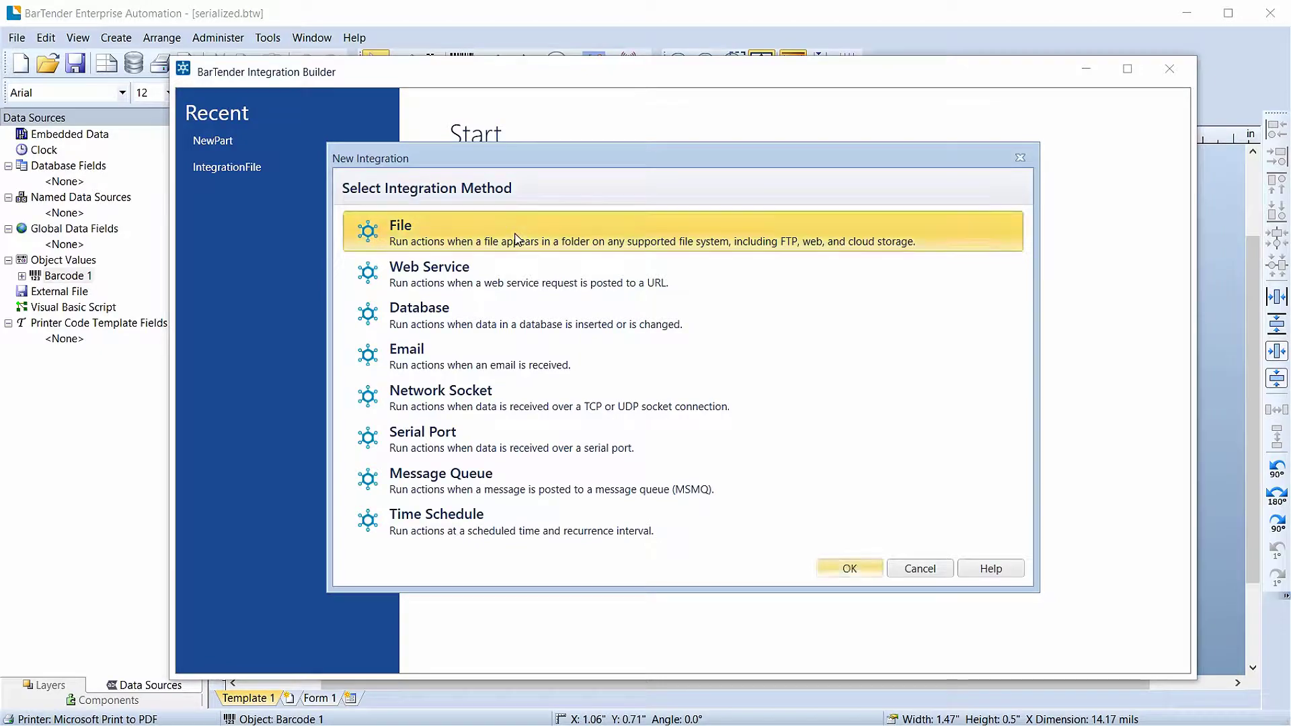
left_click(849, 569)
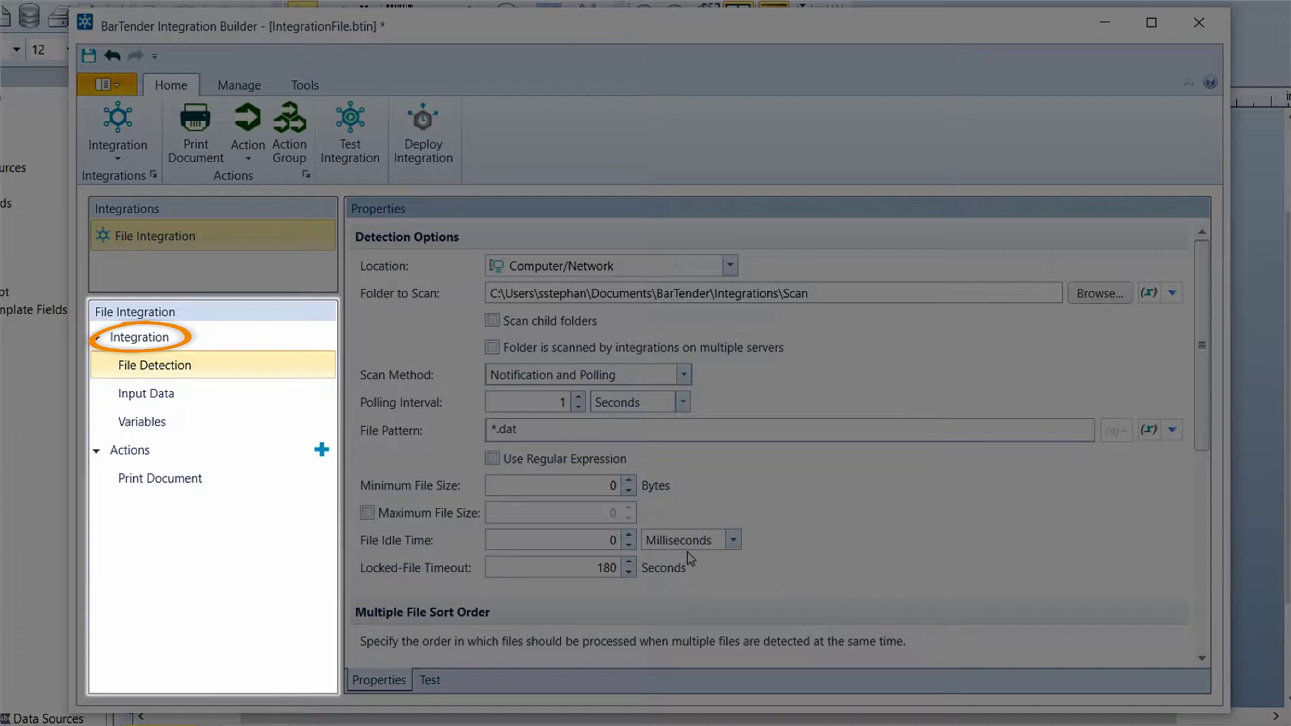
- Name the integration 'Each Part' and keep Start Integration set to Automatic
left_click(301, 336)
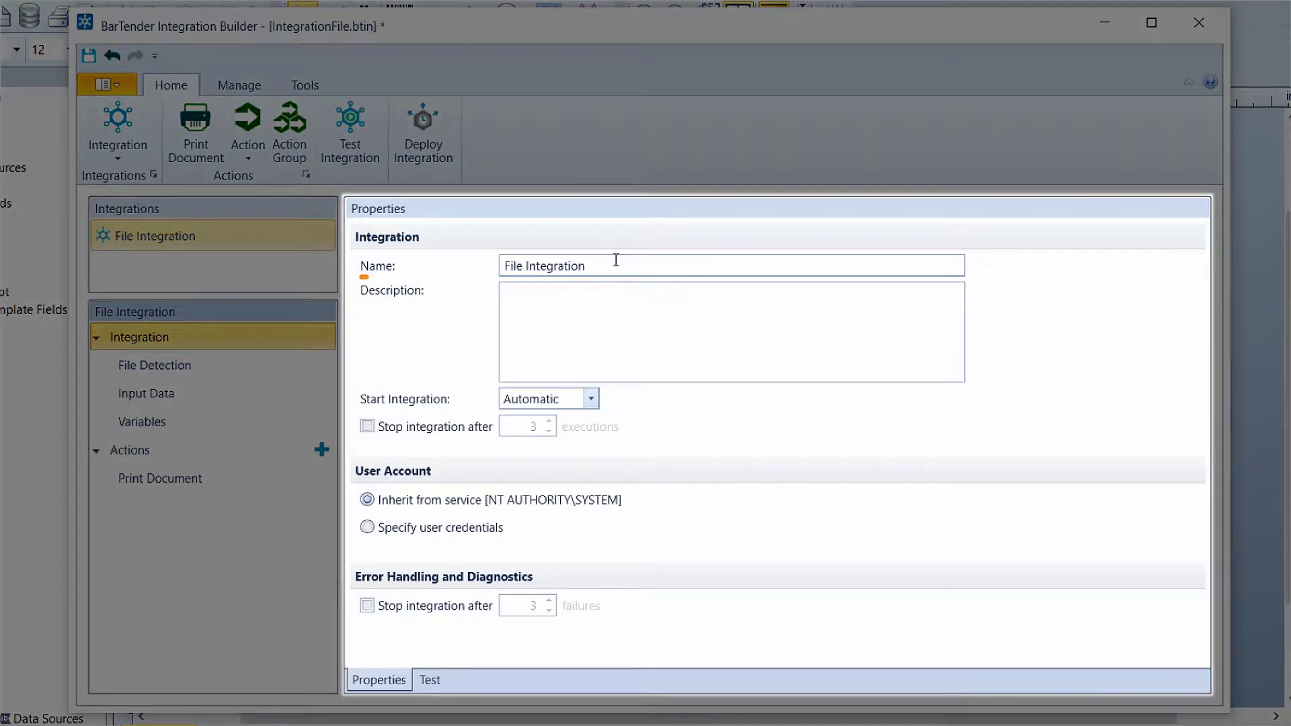
left_click(616, 259)
type("Each Part")
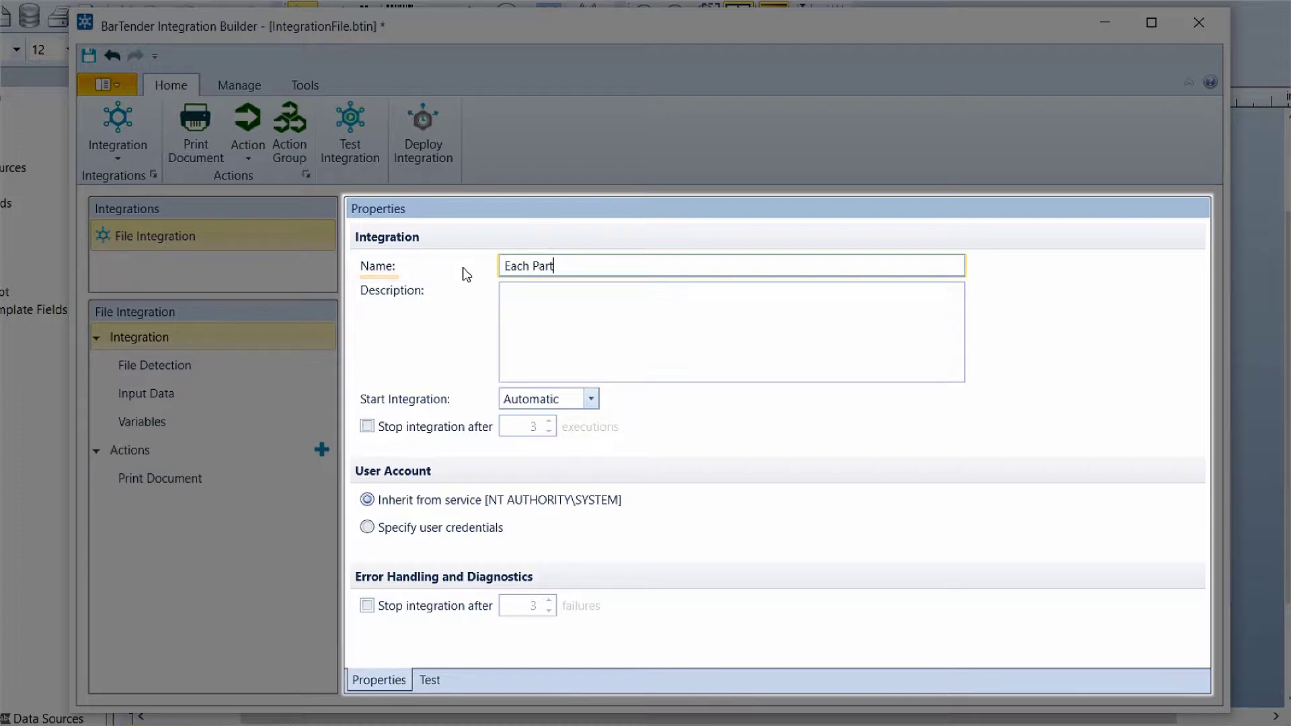
left_click(591, 399)
left_click(588, 427)
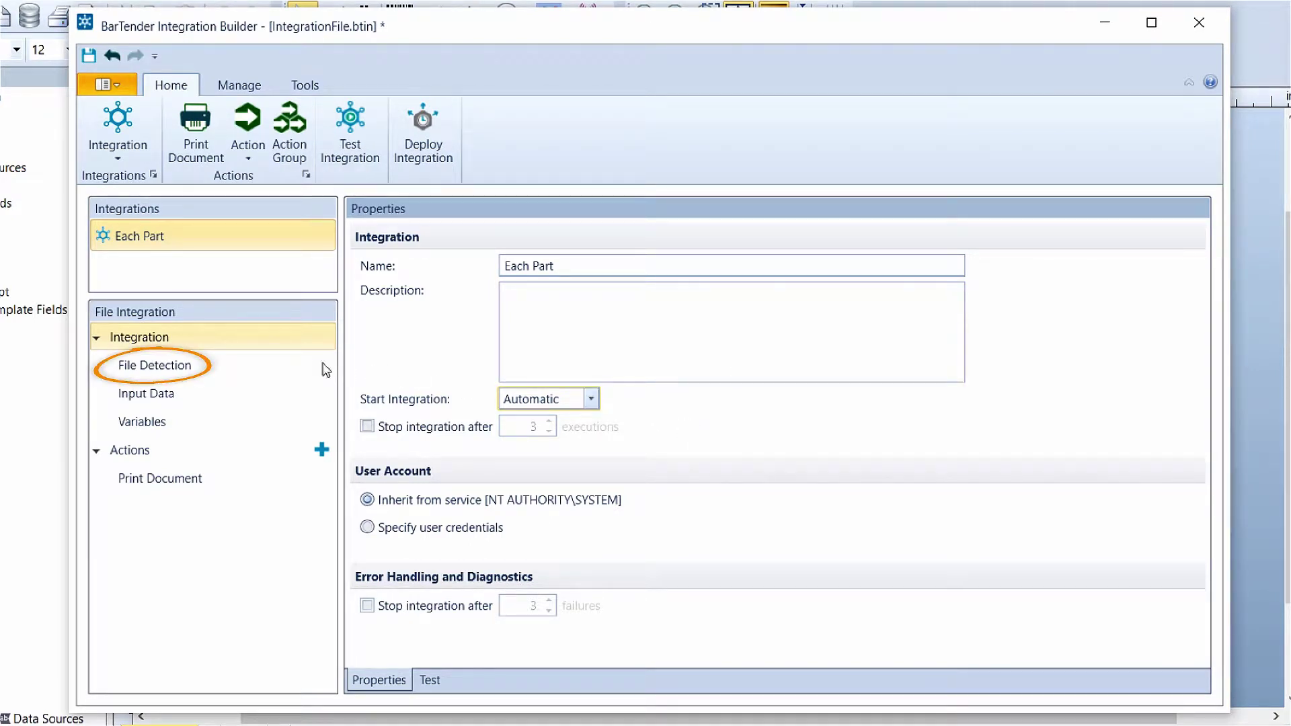
- Scan Computer/Network folder AssemblyLine\NextPart and change the file pattern from *.dat to *.txt
left_click(302, 373)
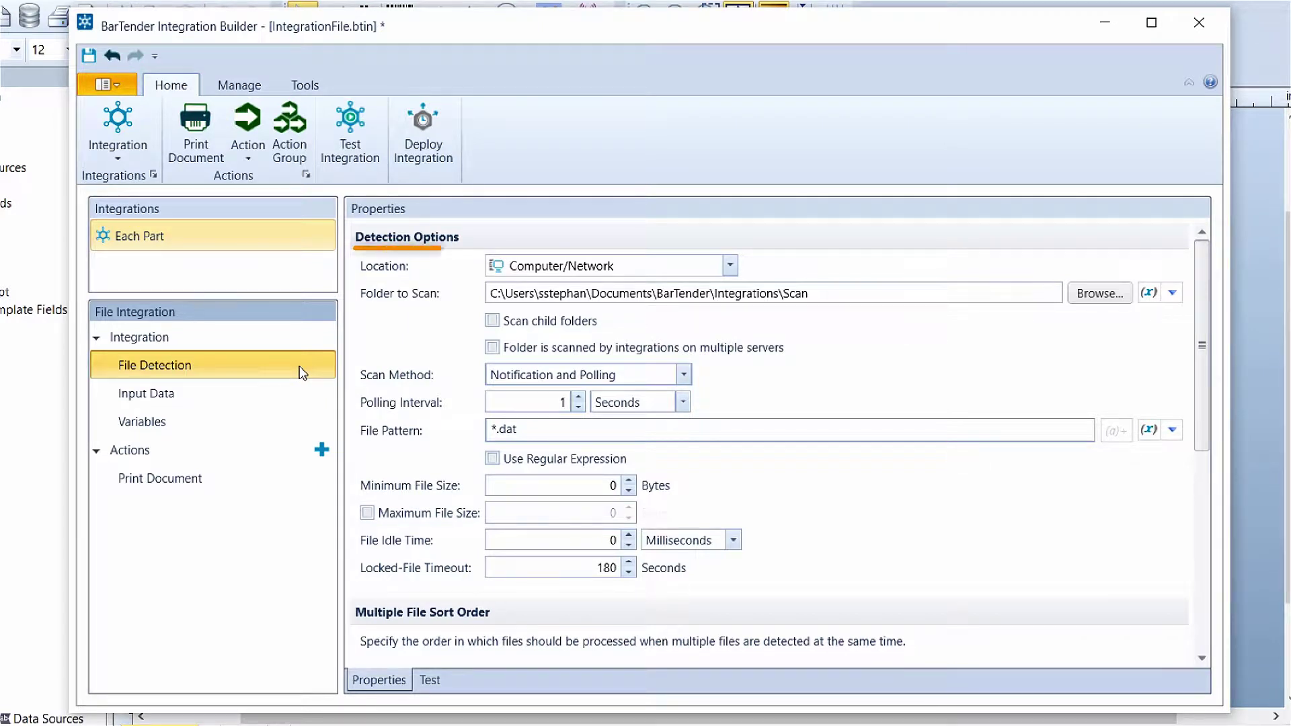
left_click(730, 266)
left_click(718, 296)
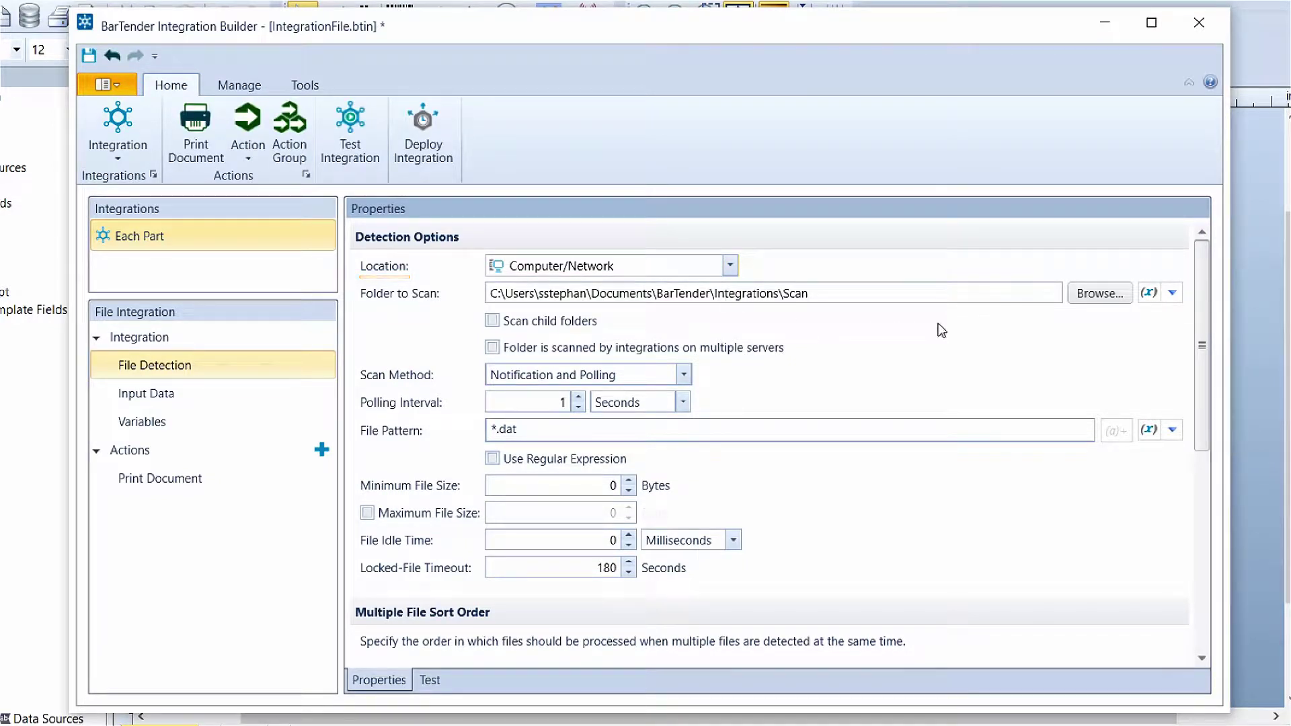
left_click(1097, 296)
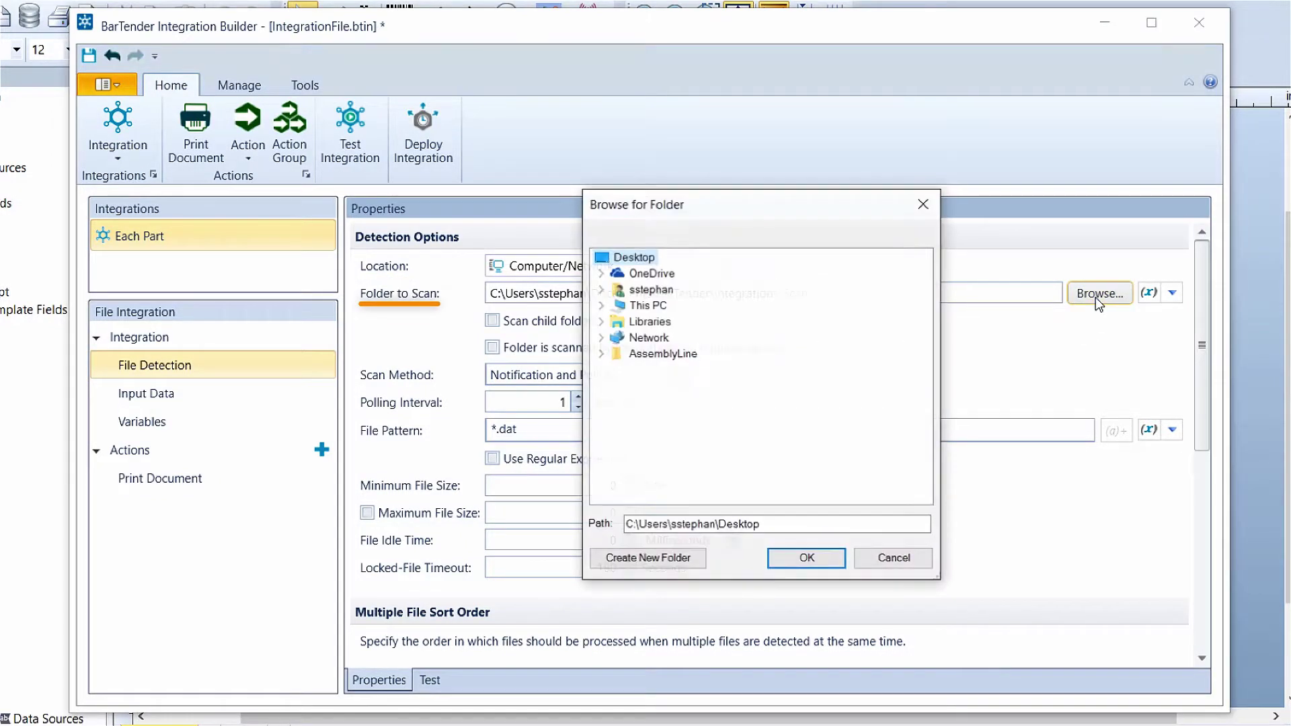
left_click(601, 354)
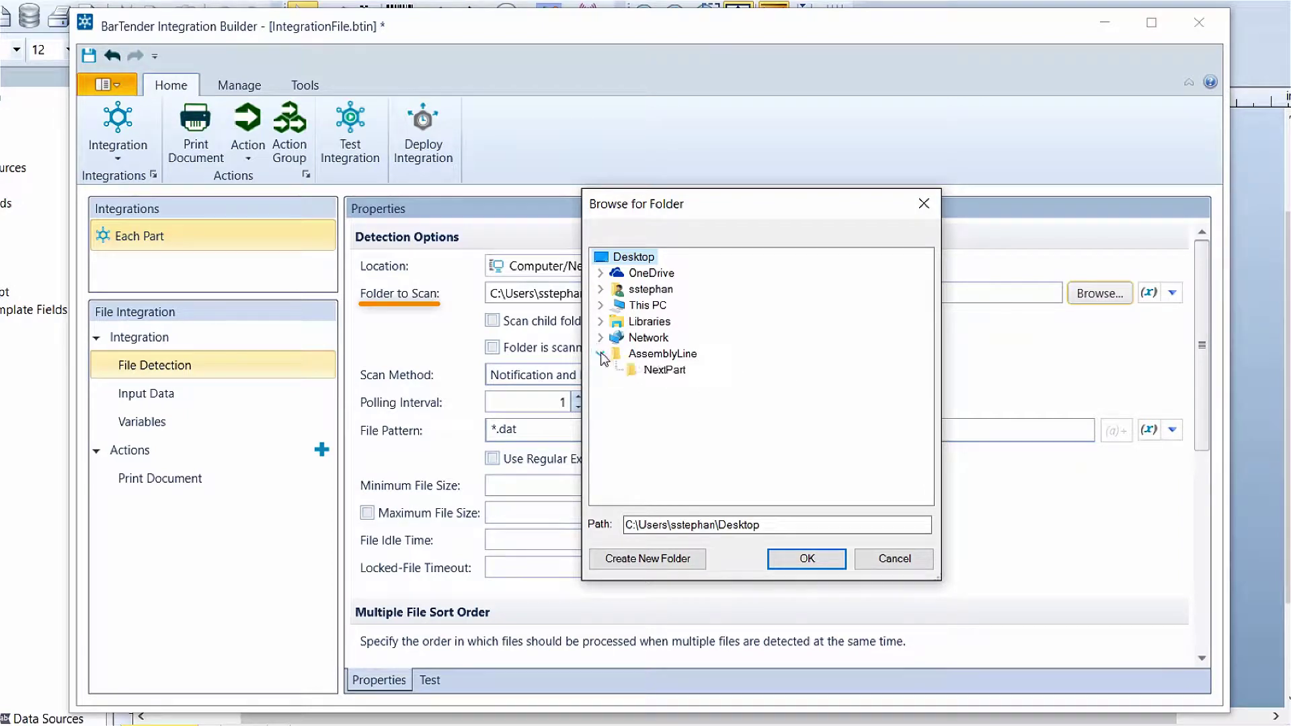
left_click(663, 371)
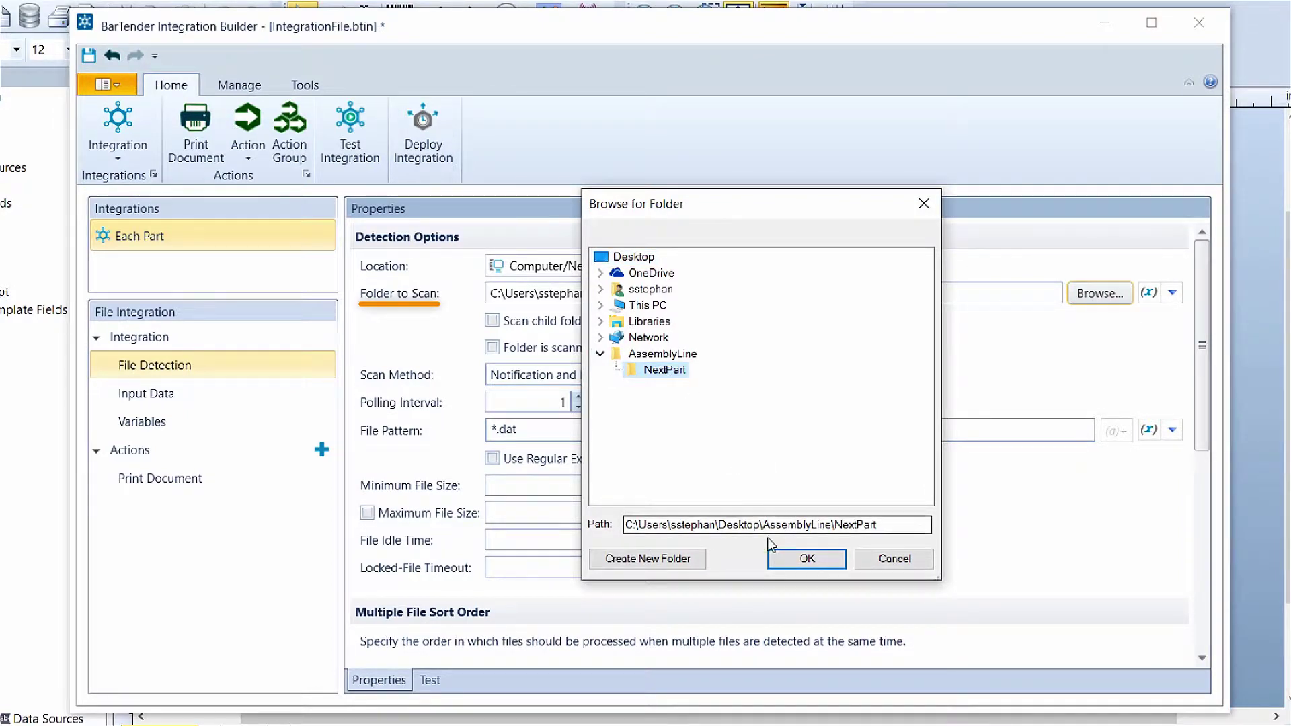
left_click(787, 569)
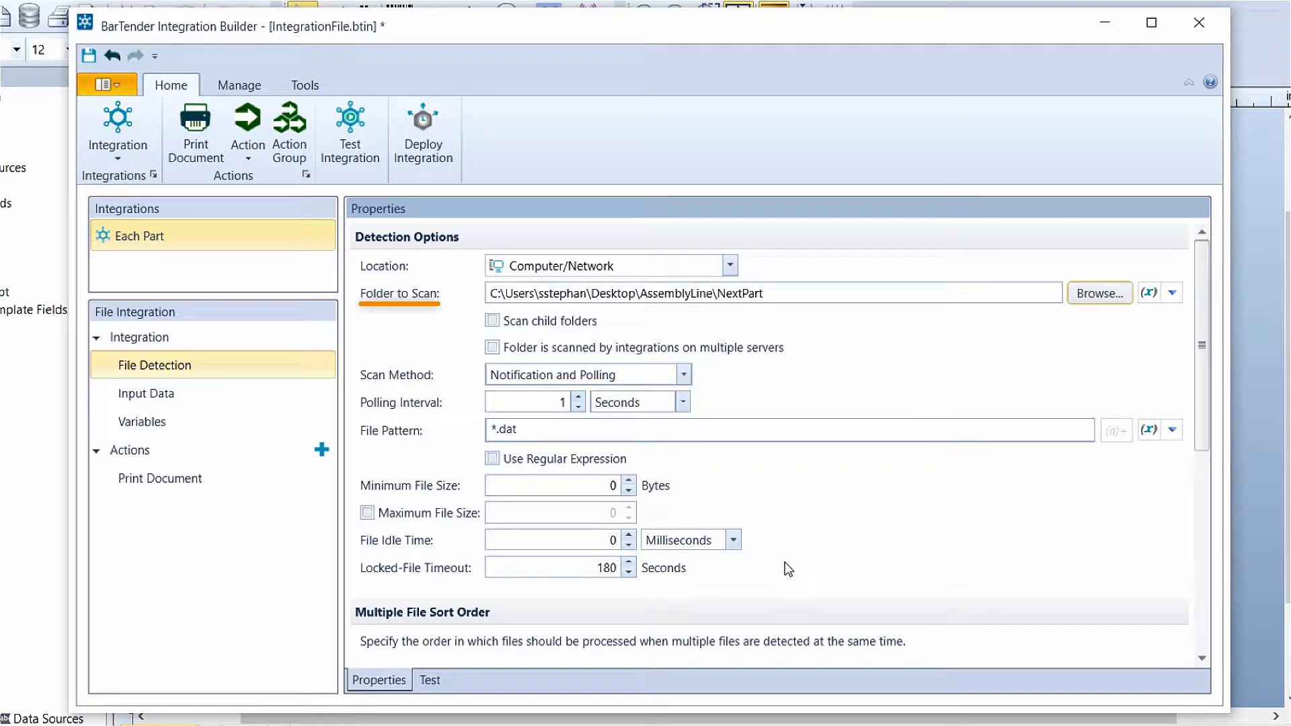
left_click(536, 428)
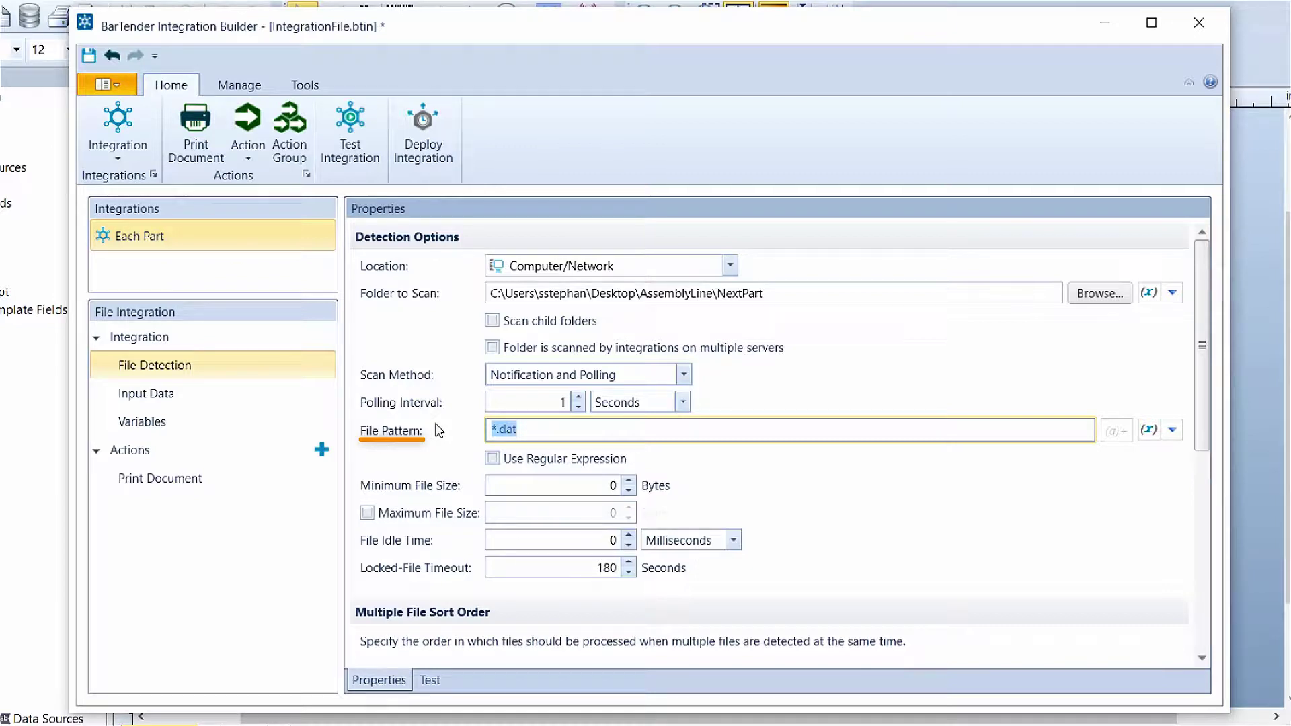
type("*")
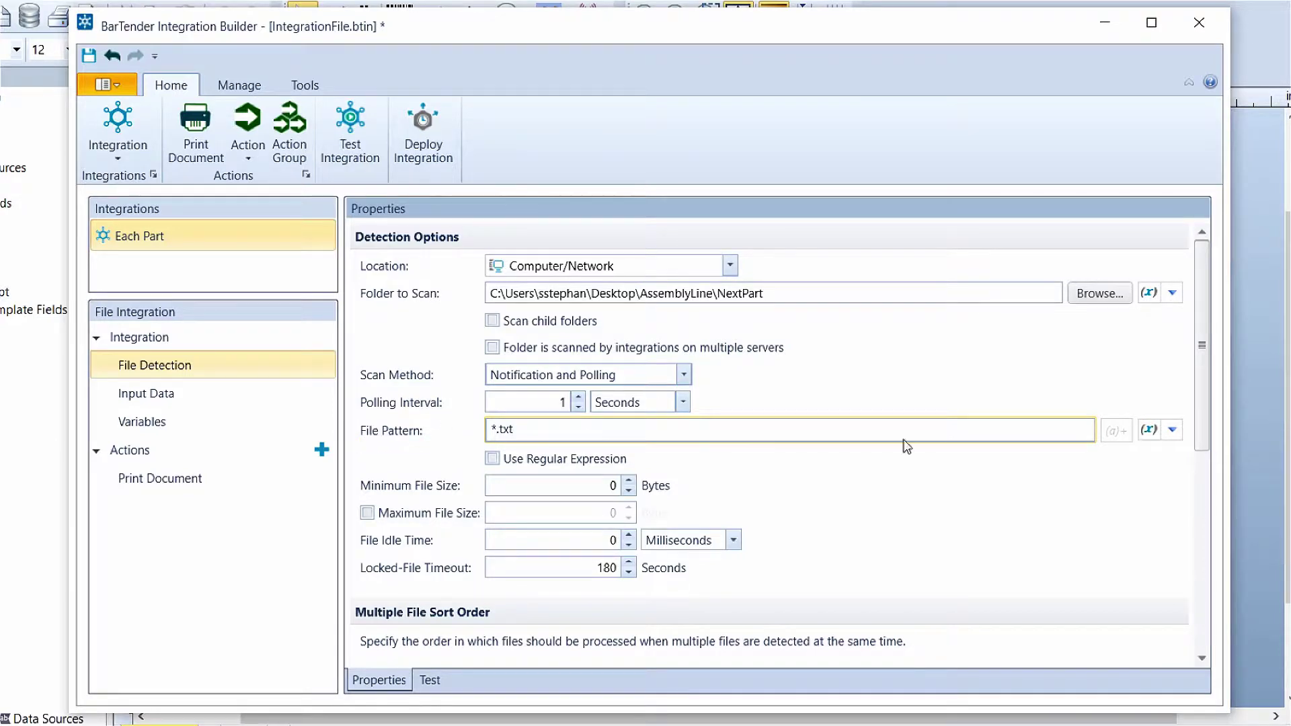
- Change the after-detection action from Rename File to Delete File
left_click_drag(1205, 410, 1210, 638)
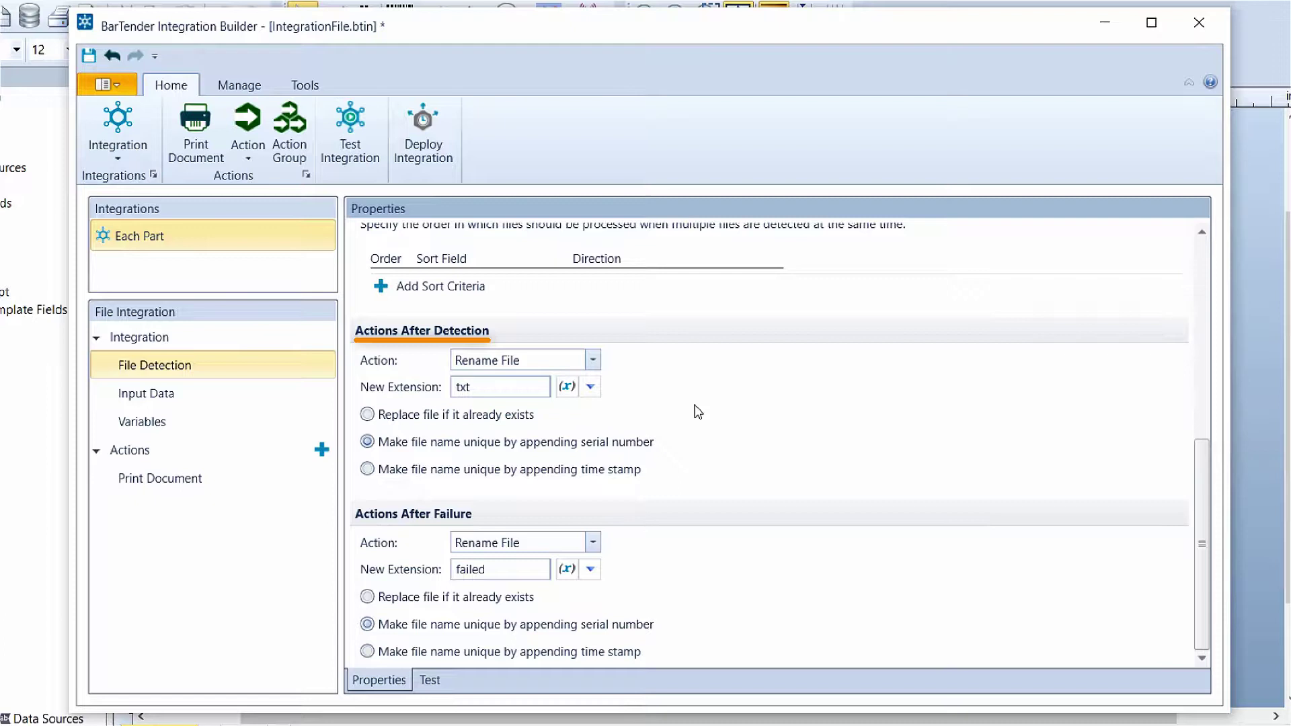
left_click(592, 363)
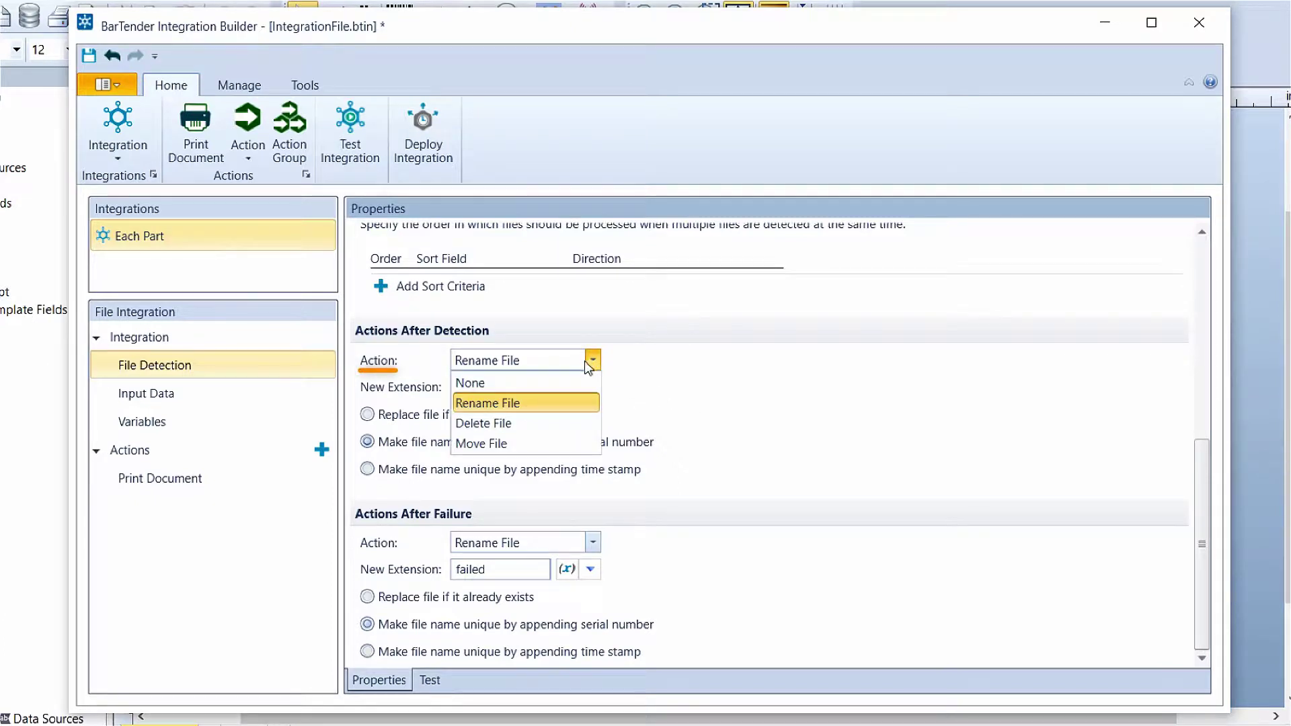
left_click(567, 425)
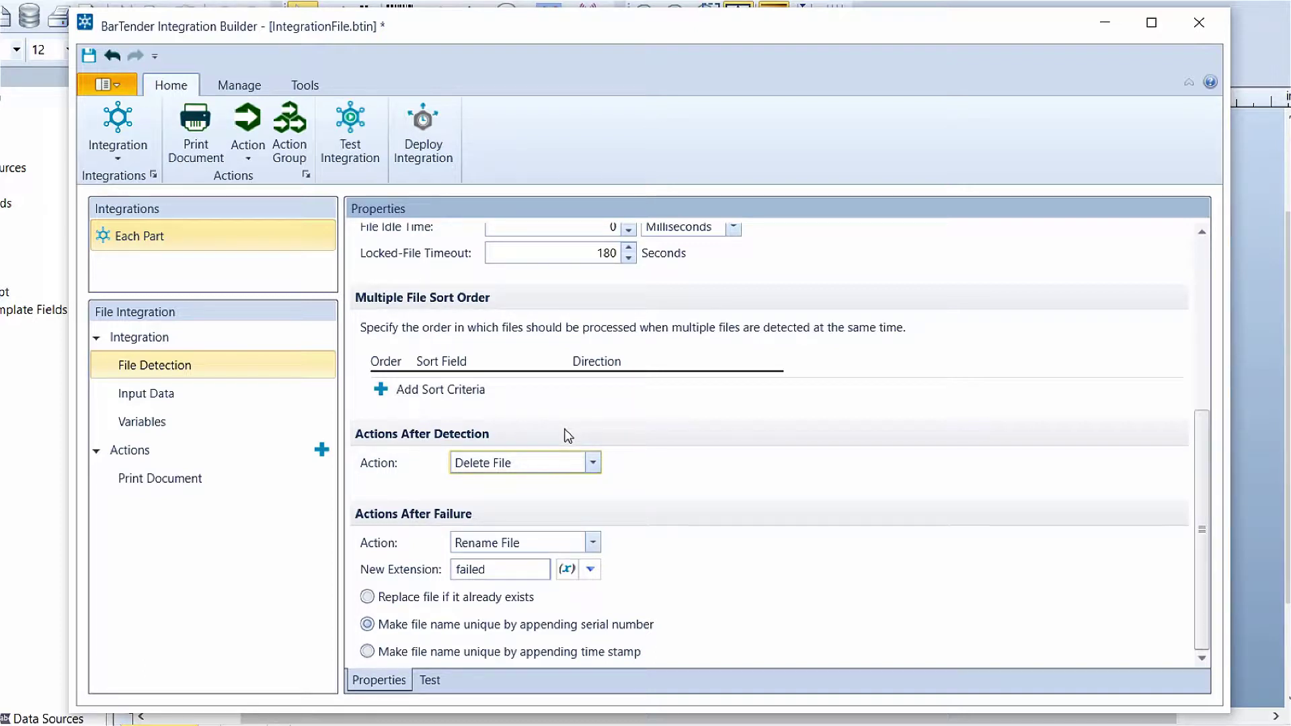
- Point the Print Document action's document to serialized.btw
left_click(276, 480)
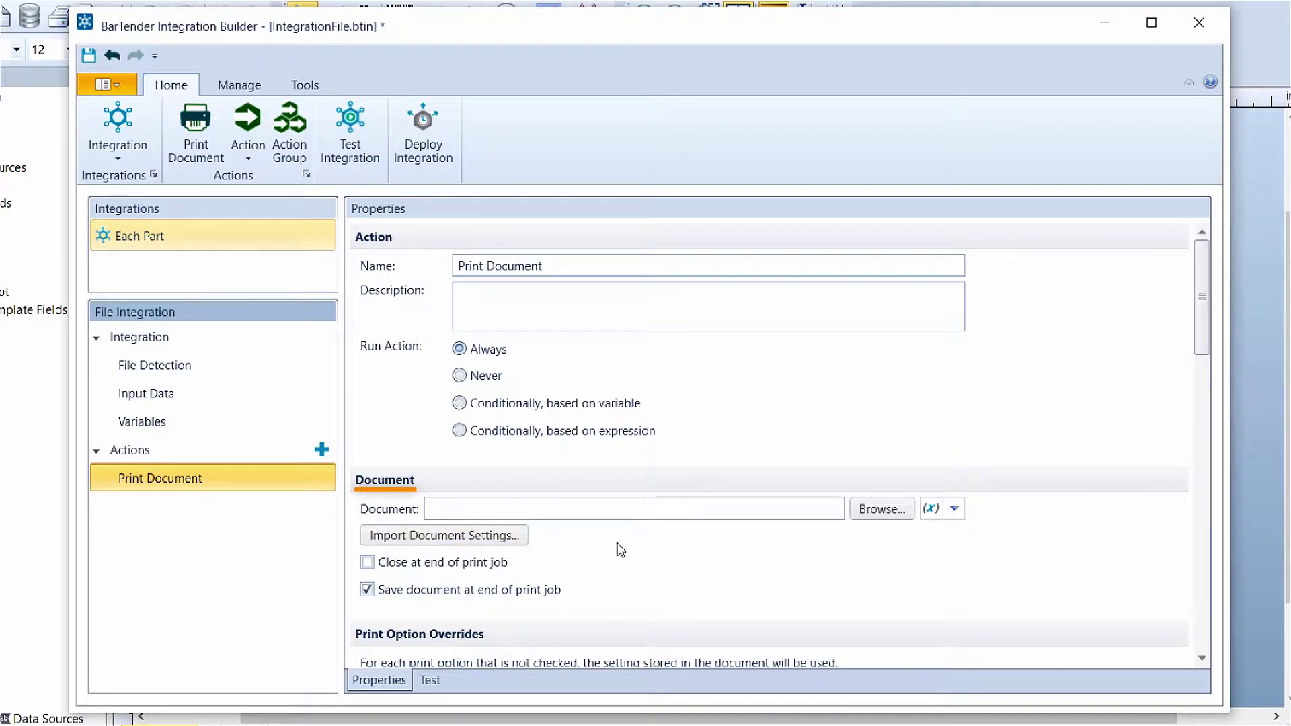
left_click(898, 516)
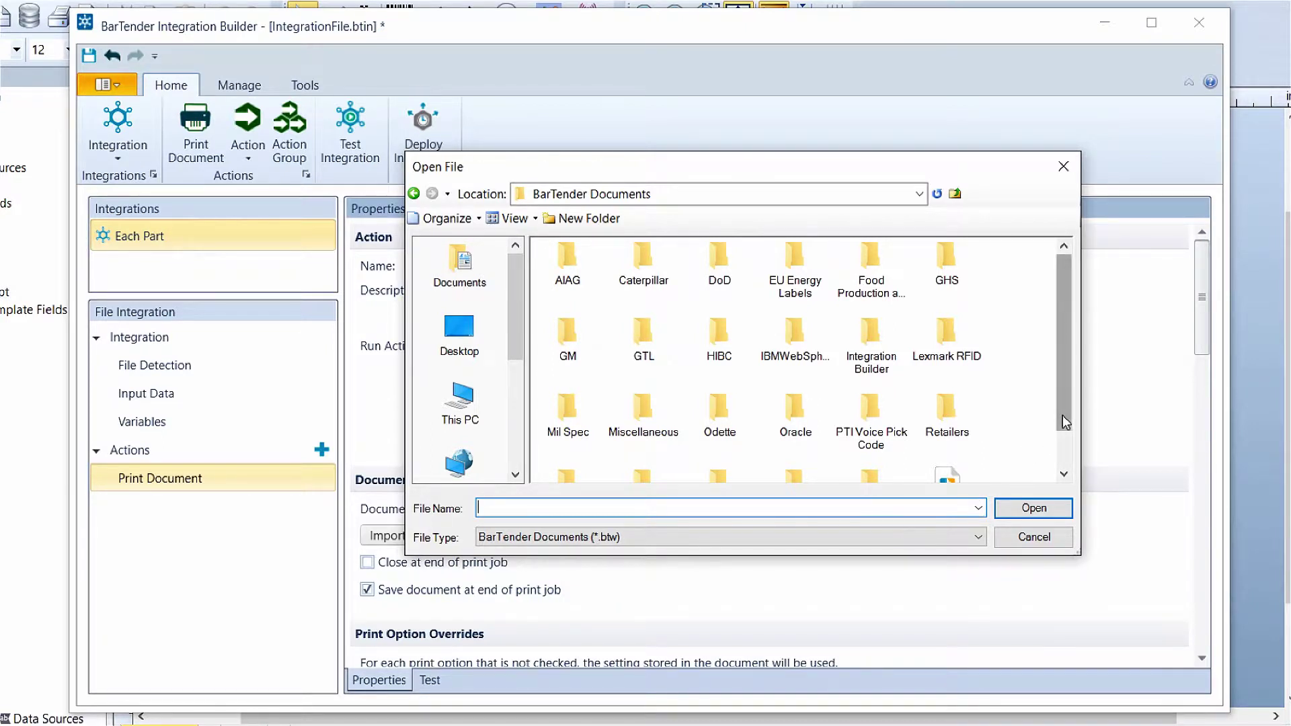
left_click_drag(1062, 414, 1062, 479)
left_click(946, 441)
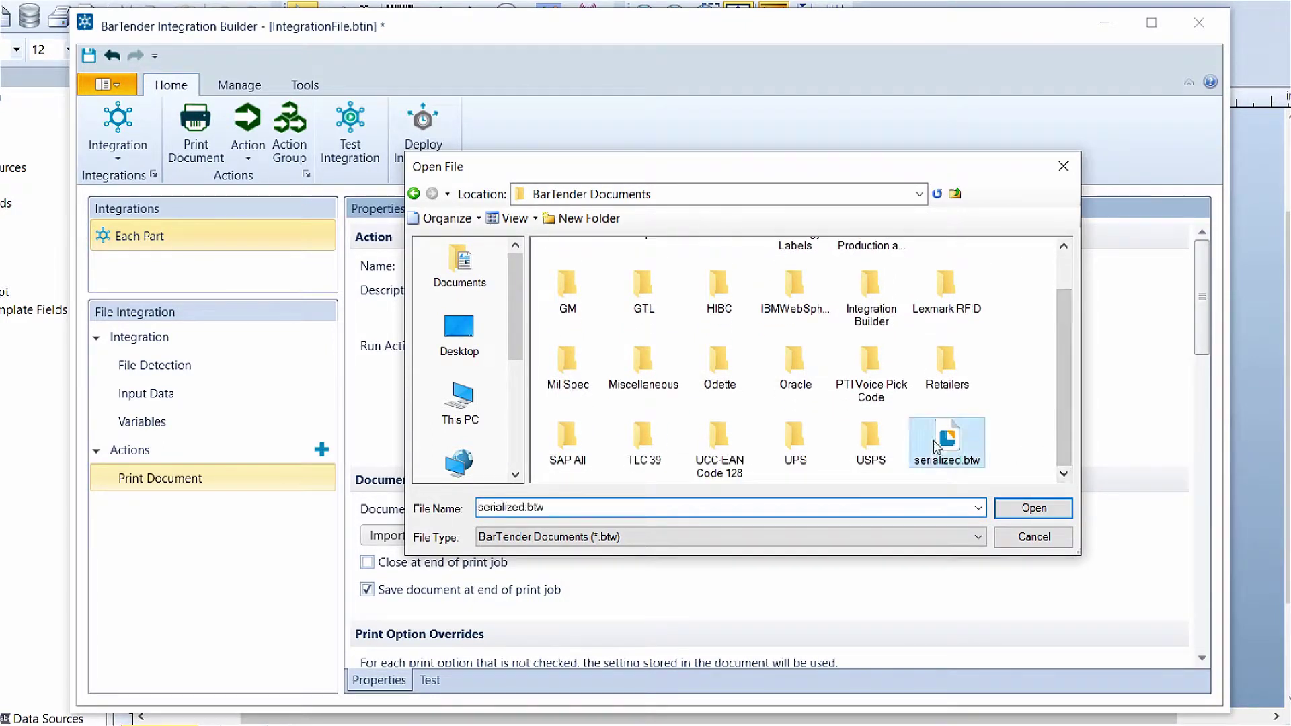
left_click(1011, 514)
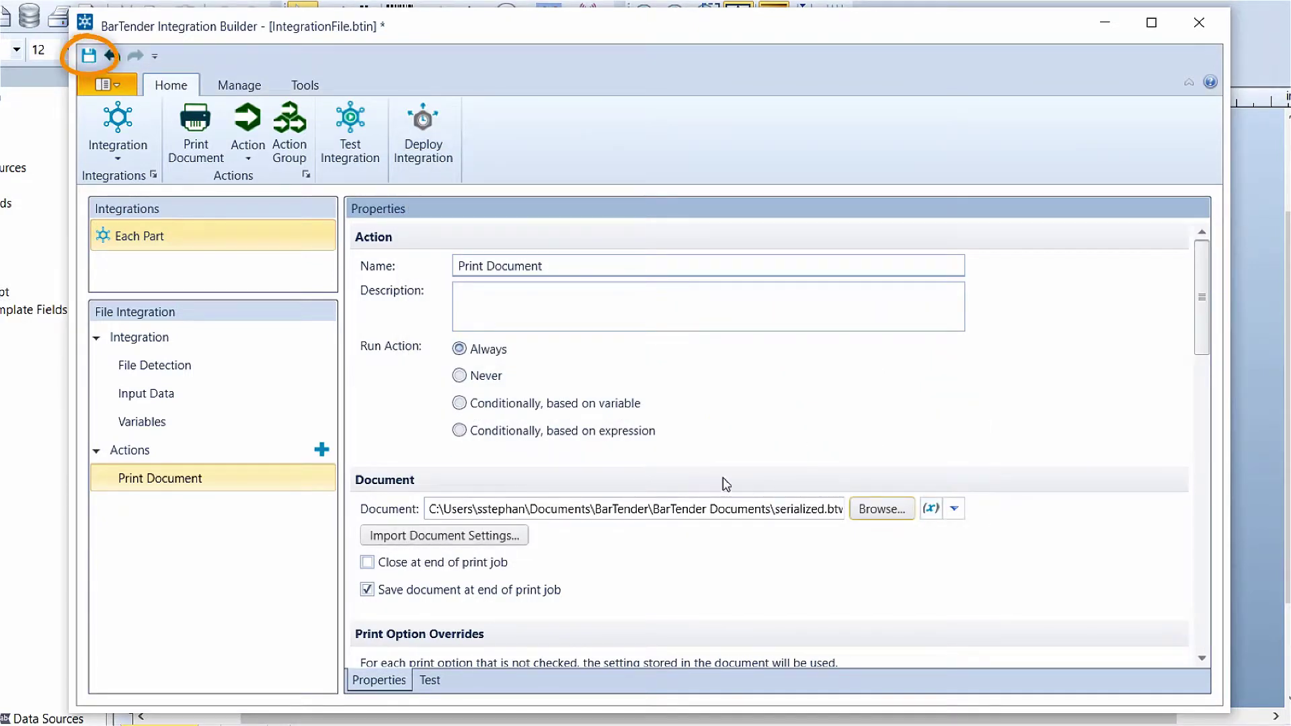
- Save the integration as NewPart.btin
left_click(89, 55)
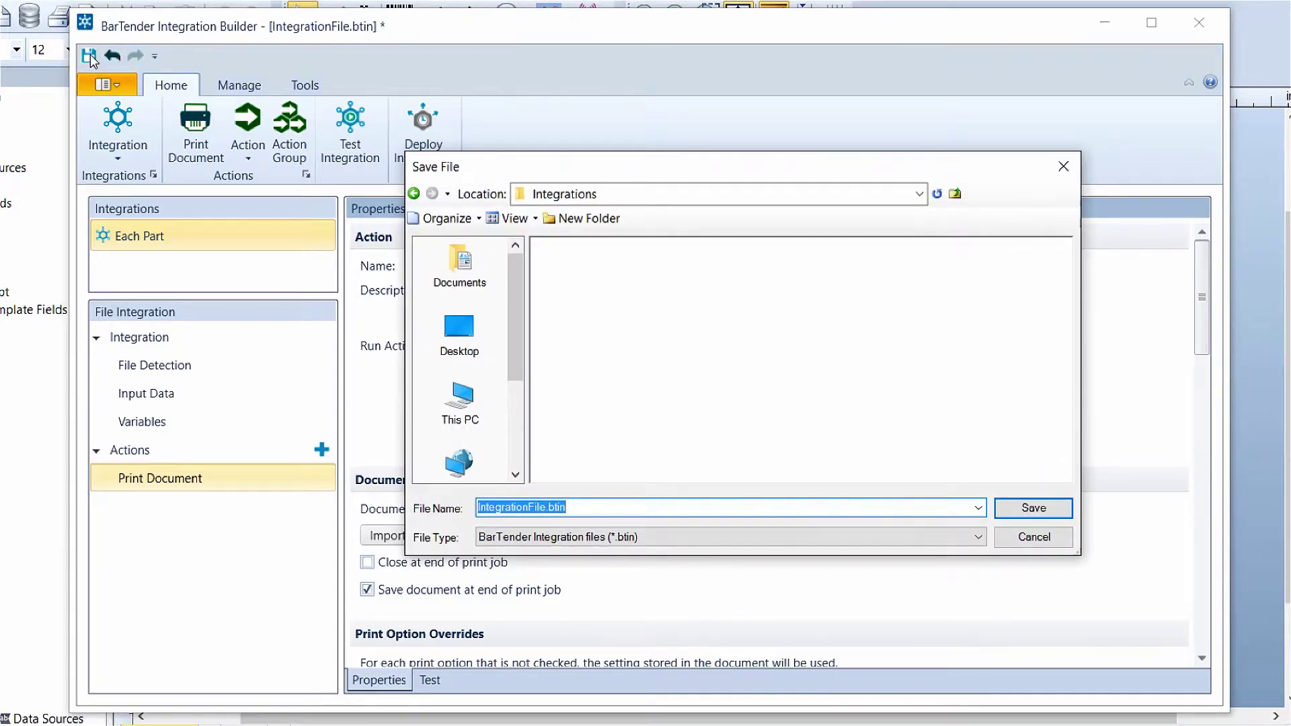
type("New")
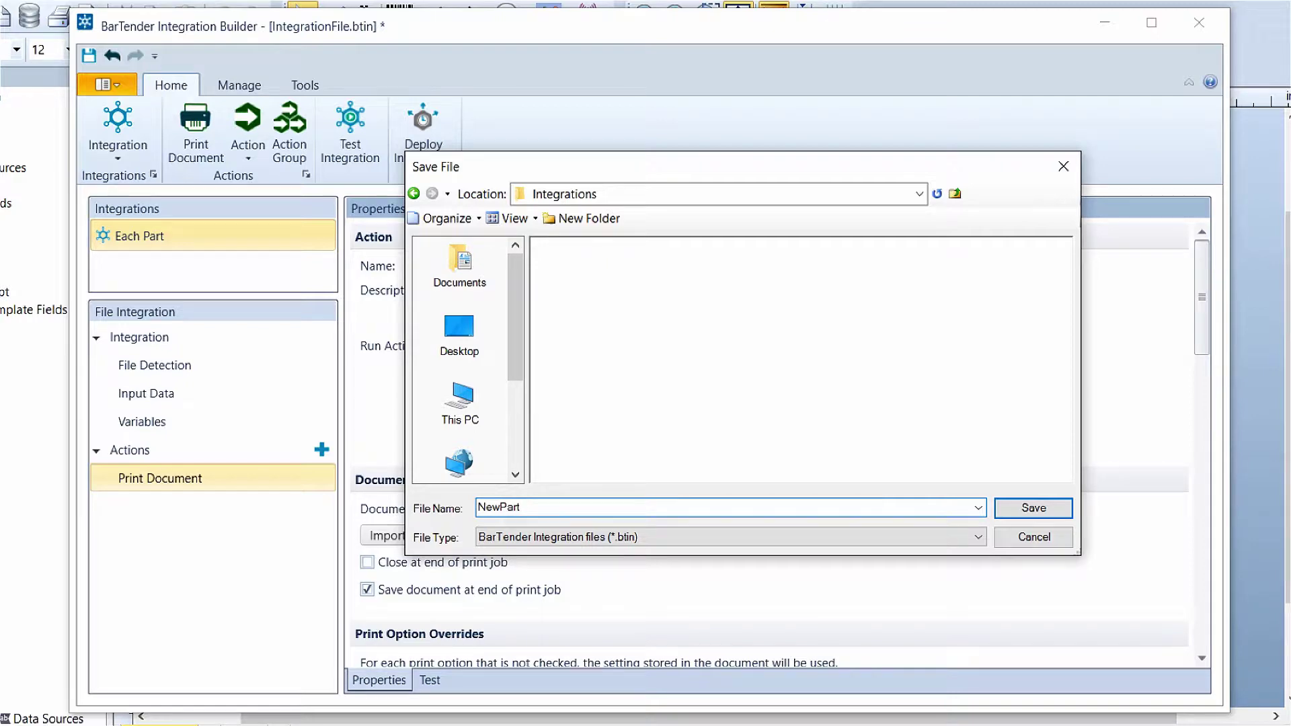
type("Part")
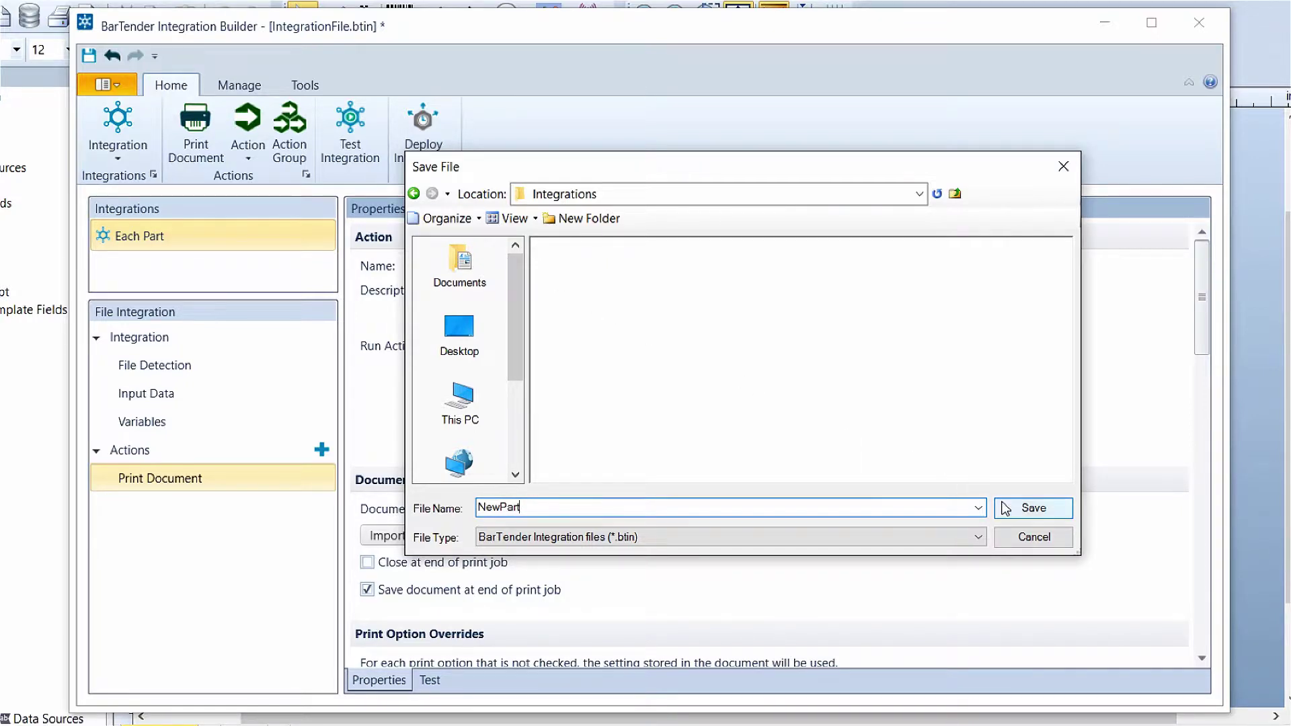
left_click(1002, 508)
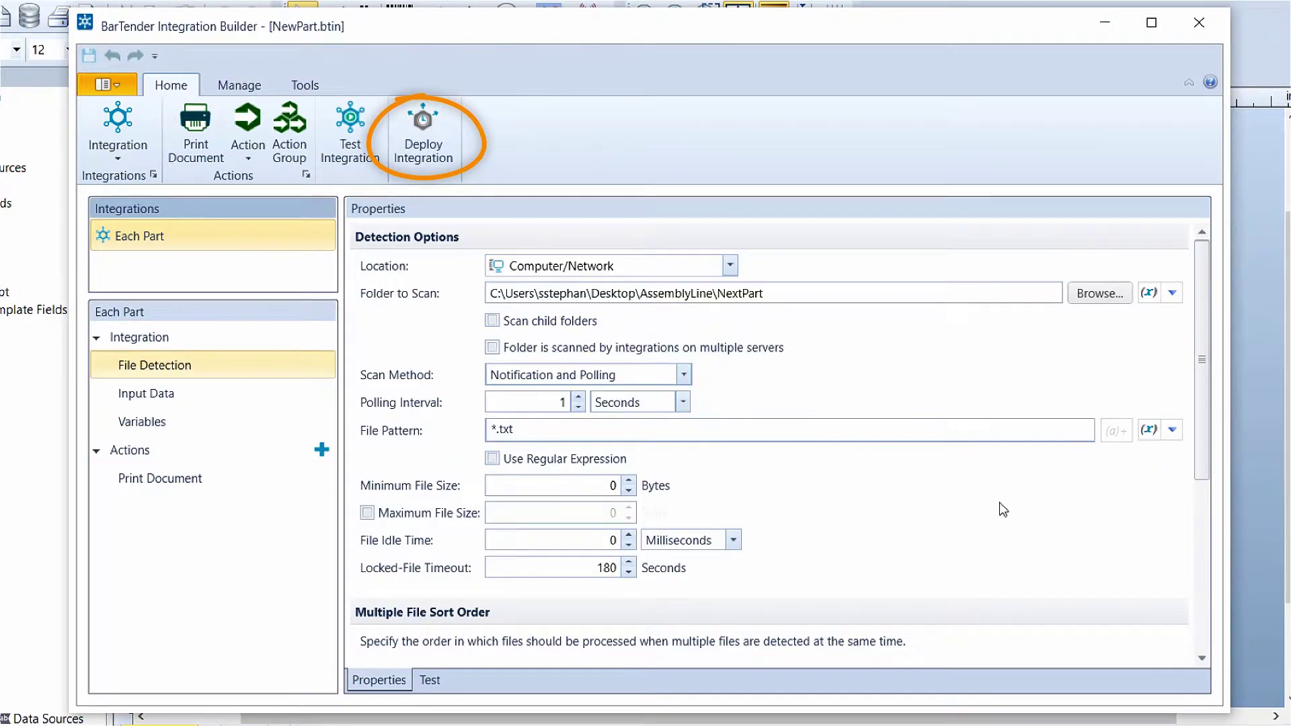
- Deploy NewPart.btin with name 'New Part' and description 'Serialization'
left_click(432, 138)
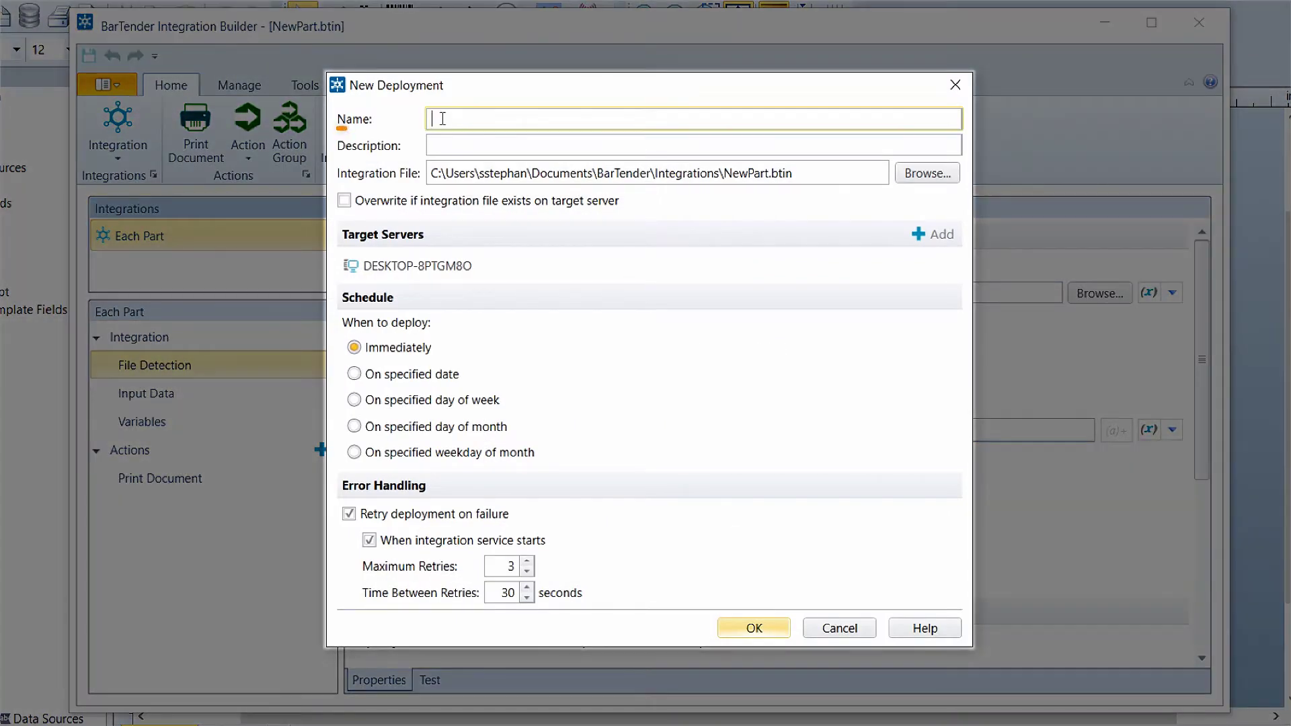
type("New Part")
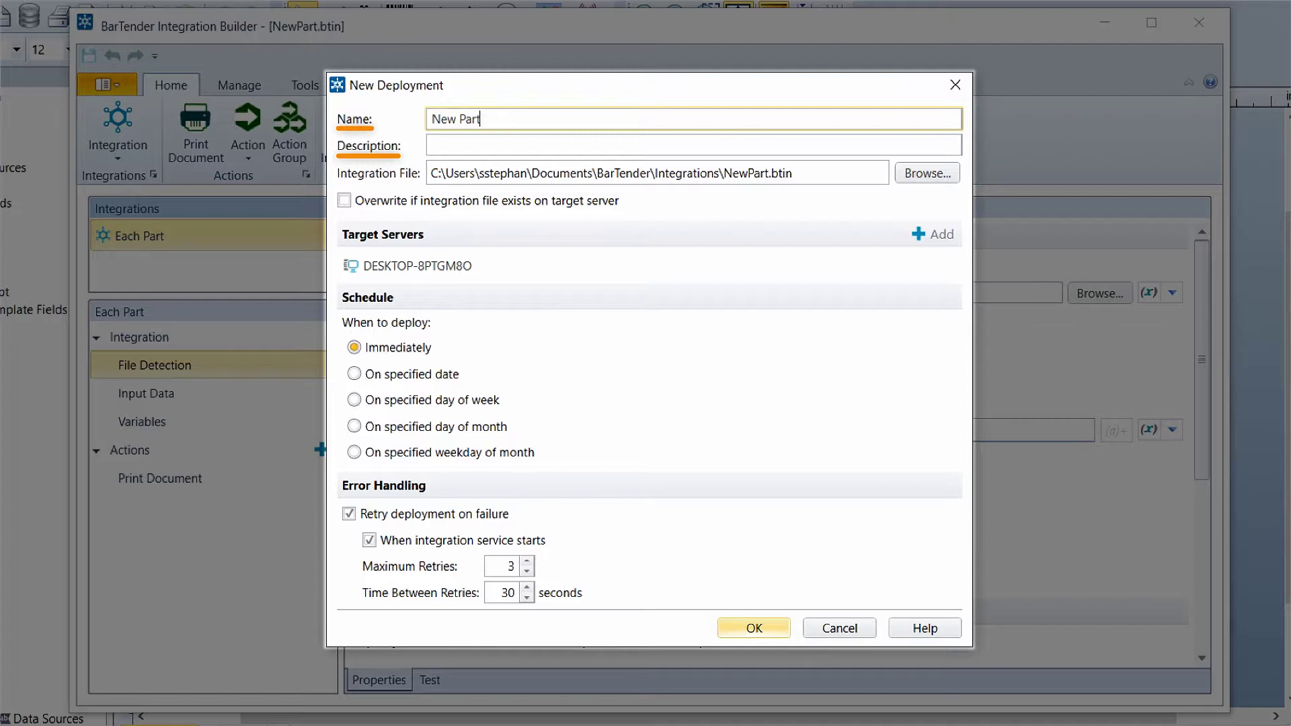
key("Tab")
type("Serialization")
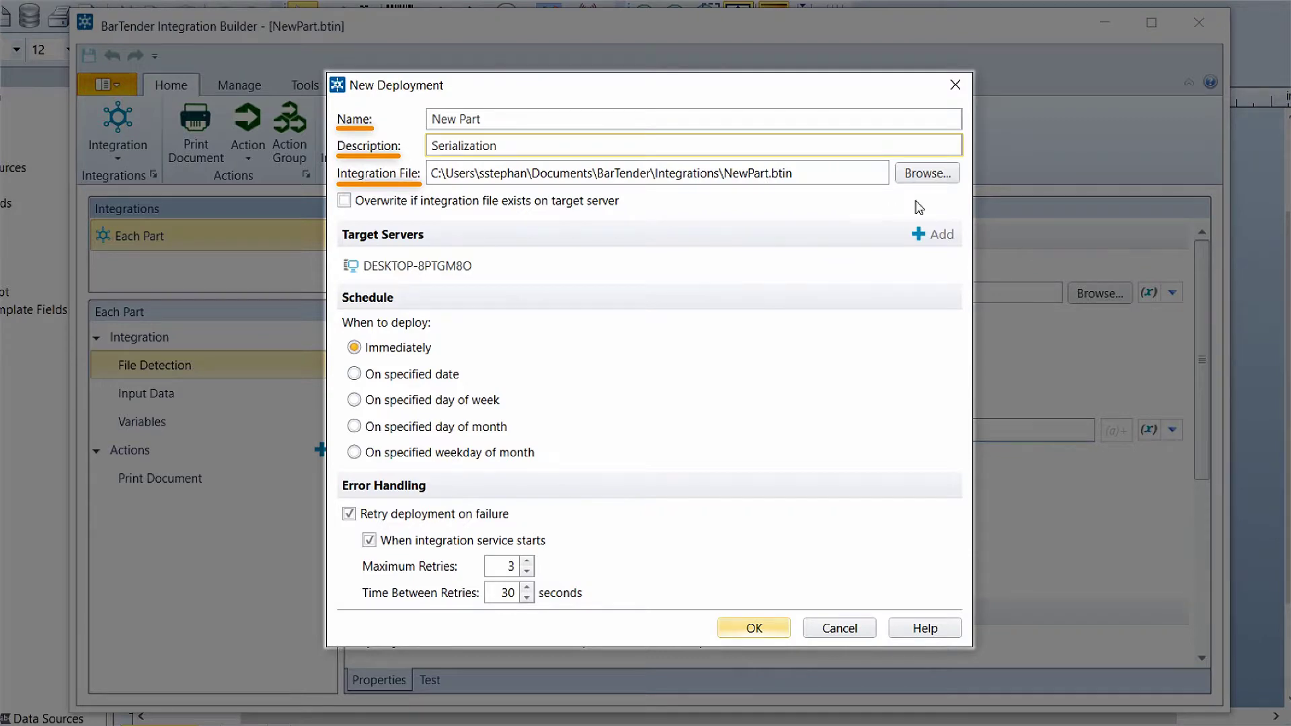
left_click(931, 177)
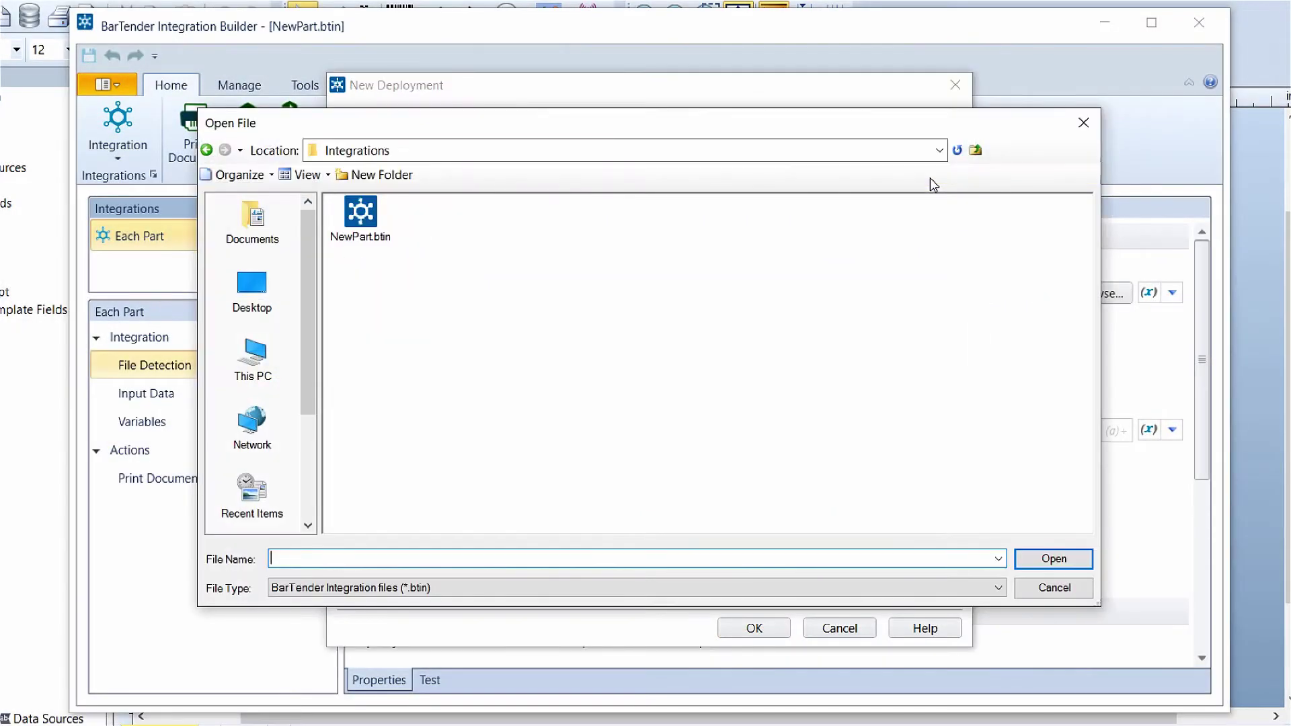
left_click(362, 222)
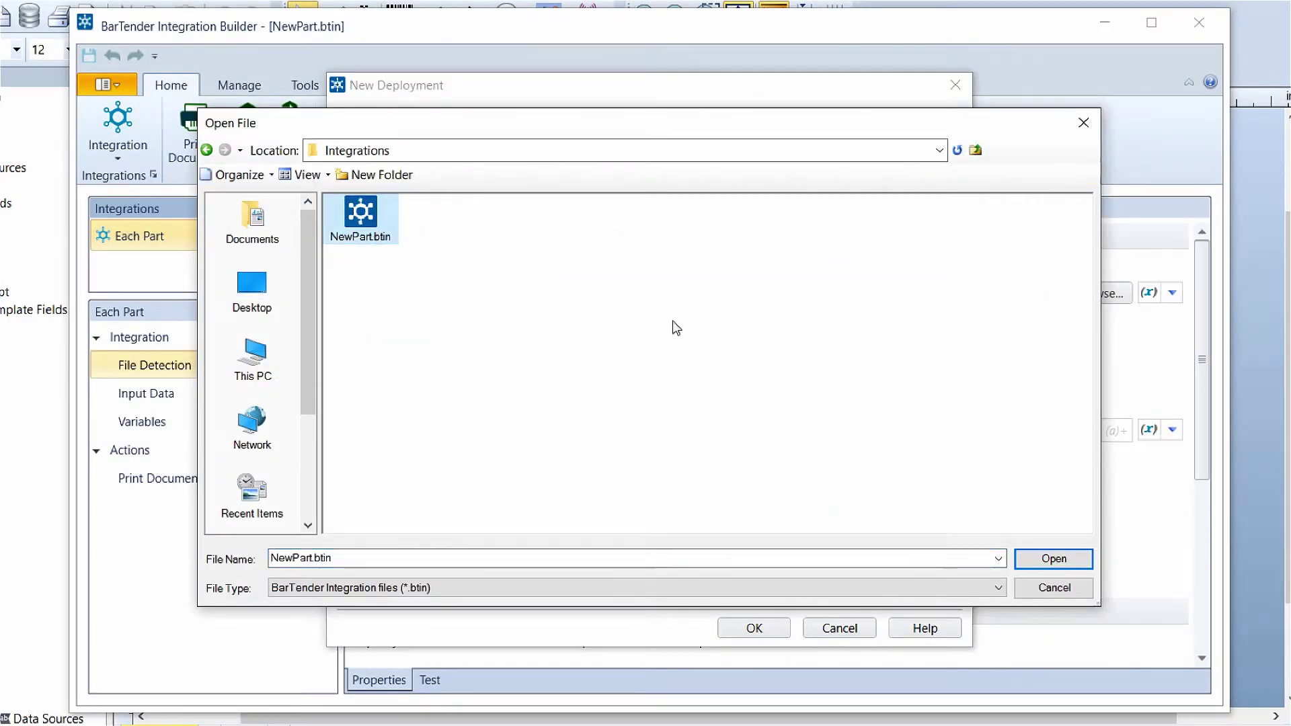
left_click(1035, 571)
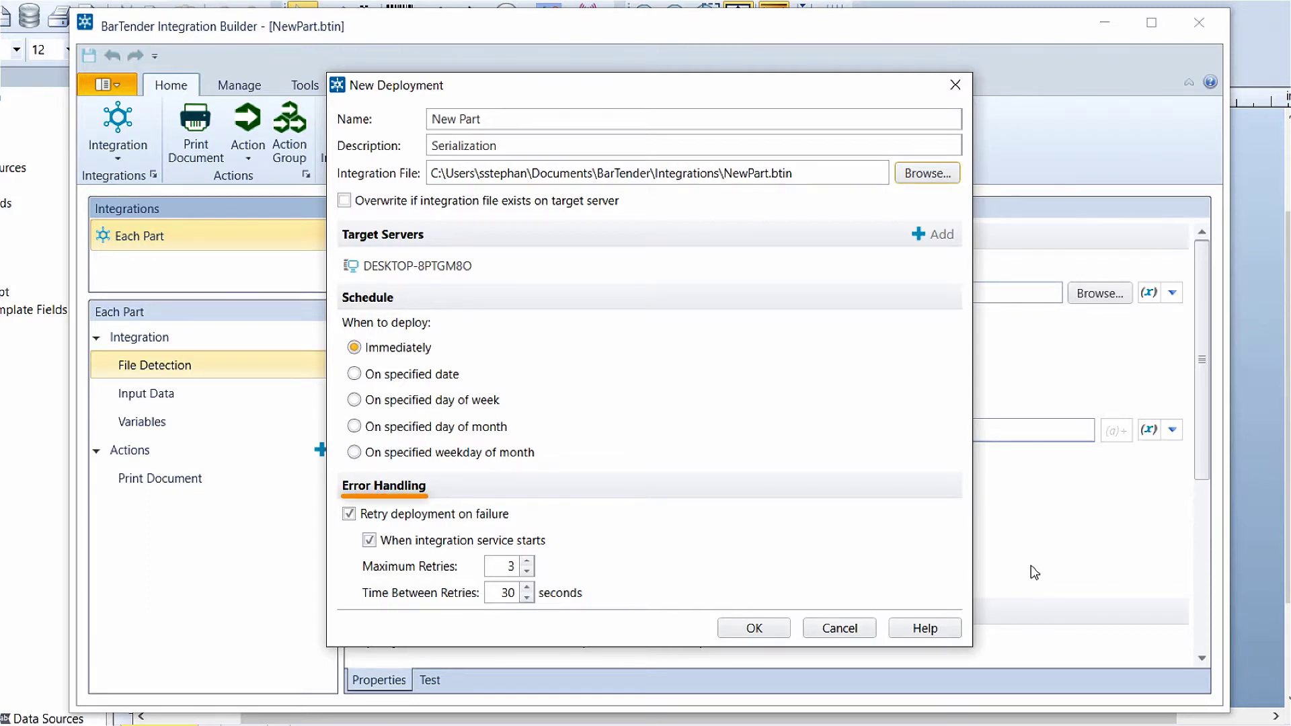
left_click(755, 629)
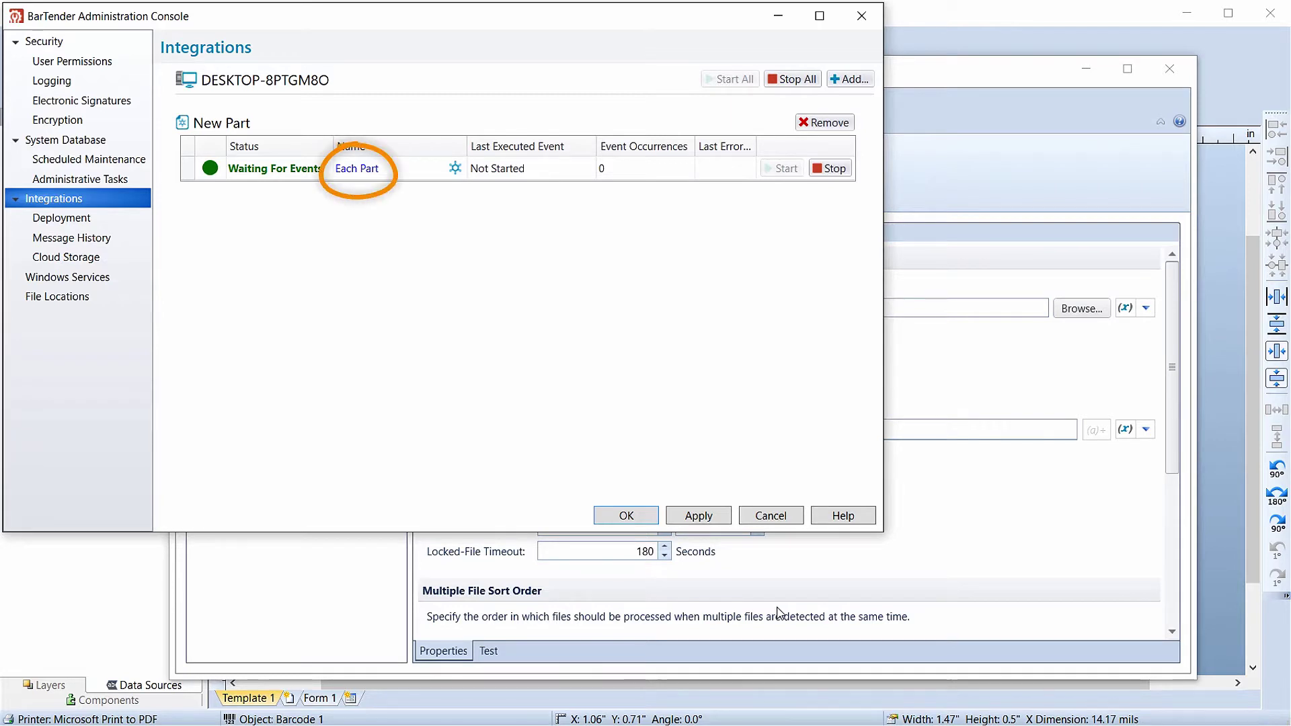
- Open the Each Part integration under New Part to view its details and log
double_click(363, 170)
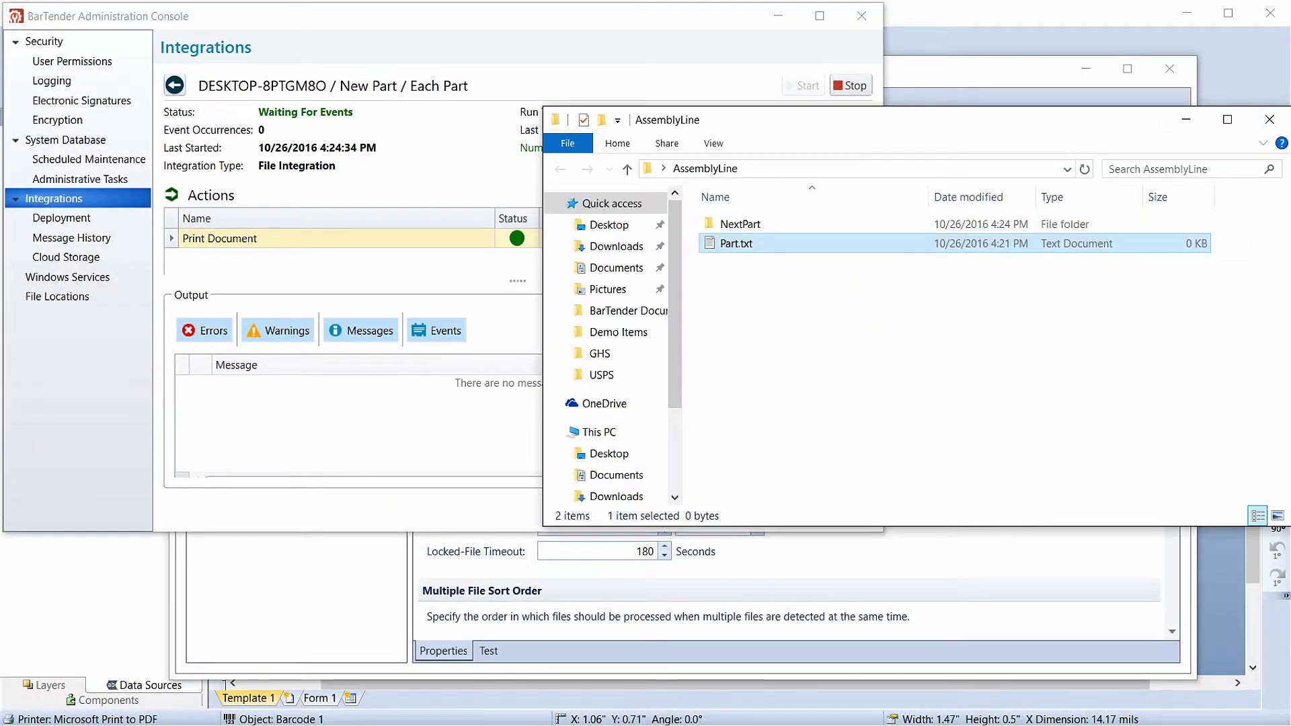
- Copy Part.txt and paste it into the NextPart folder to trigger the Each Part integration
right_click(740, 243)
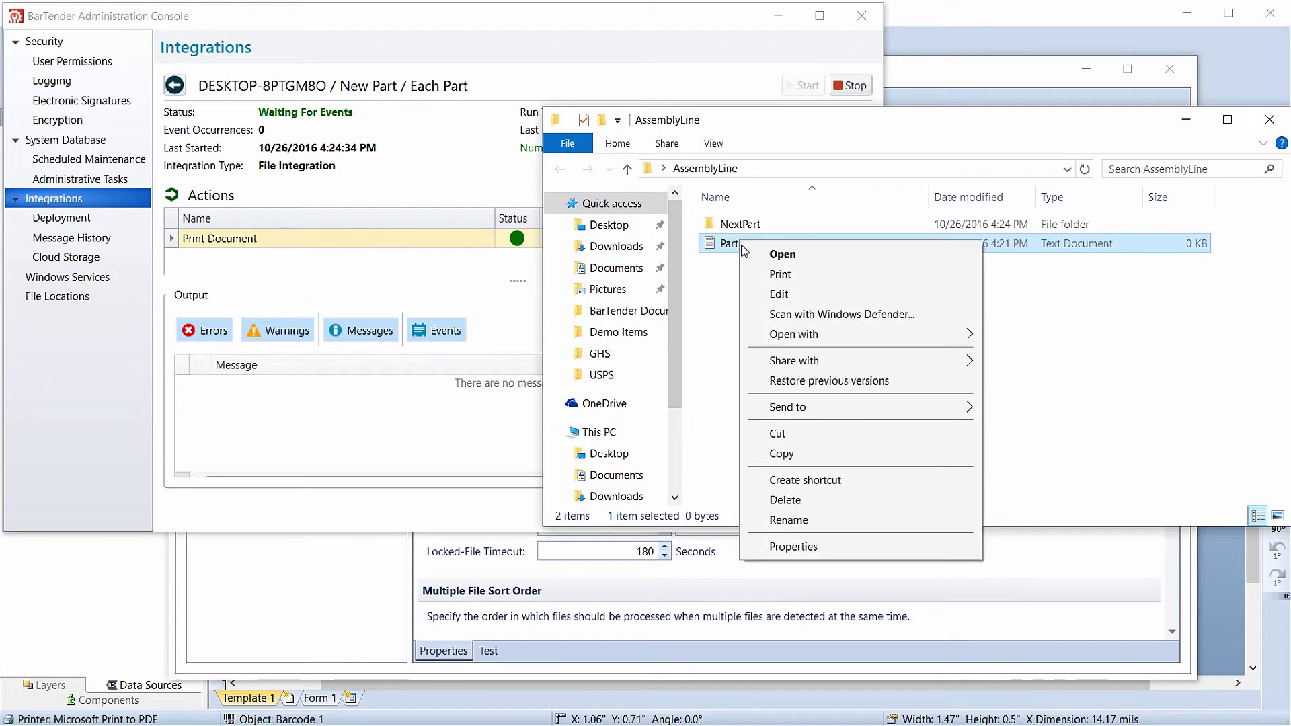
left_click(821, 453)
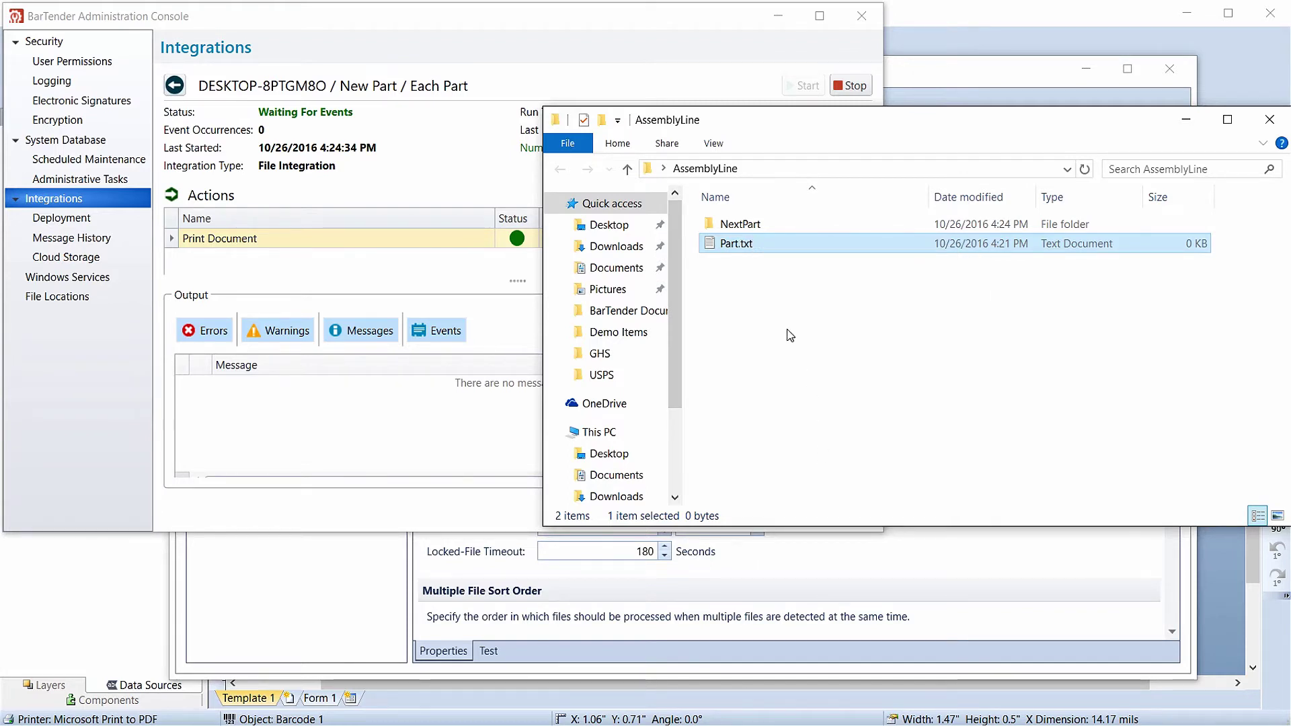
double_click(757, 229)
right_click(768, 230)
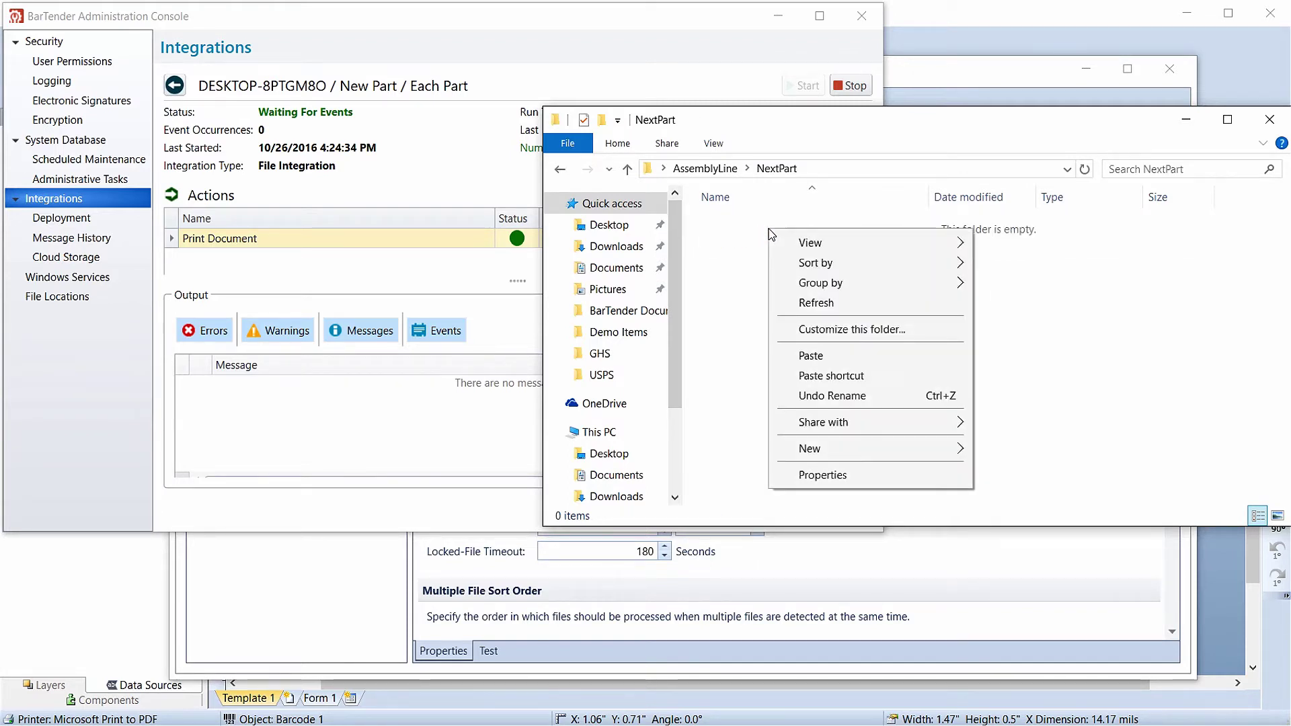
left_click(838, 356)
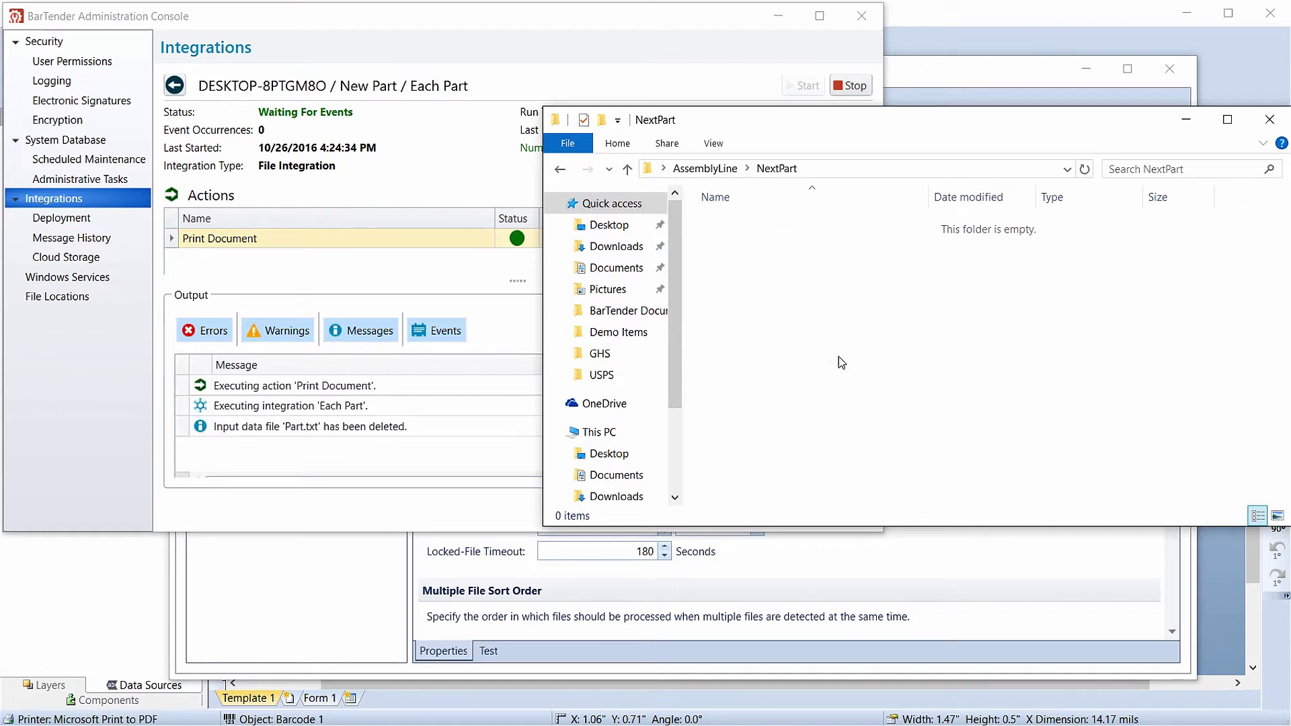